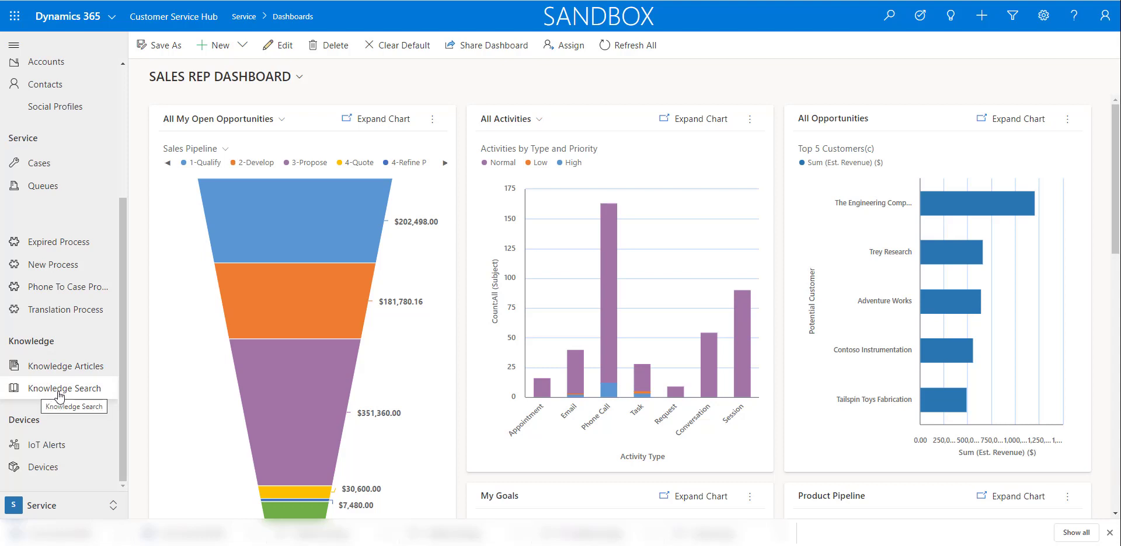
# Open the Knowledge Search page and search the articles for "travel".
pyautogui.click(66, 395)
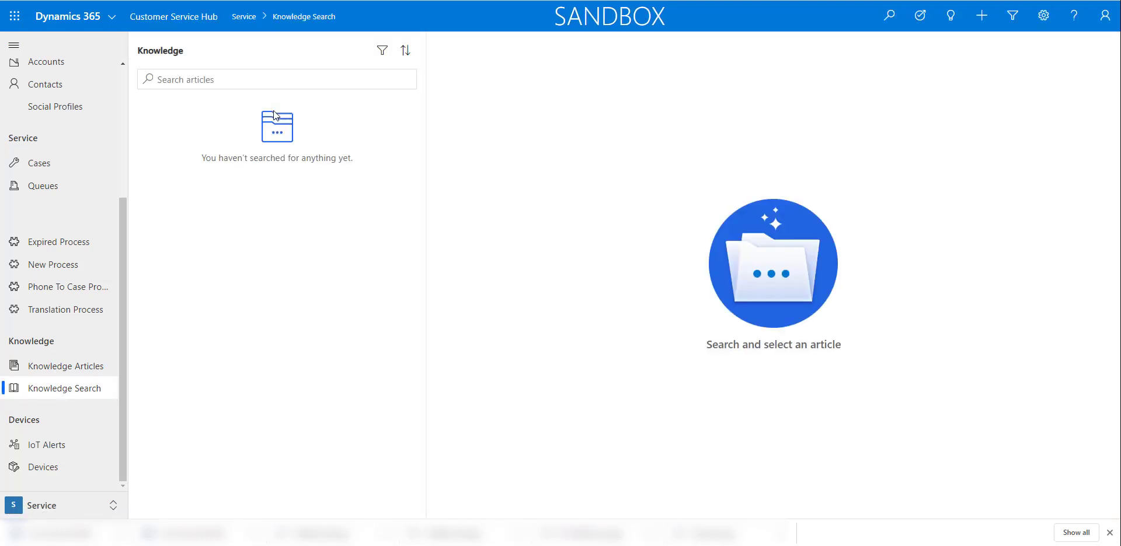
pyautogui.click(217, 80)
pyautogui.click(218, 80)
pyautogui.write('travel')
pyautogui.press('Return')
# Open the General system settings from Administration and find the search setup options.
pyautogui.click(1042, 26)
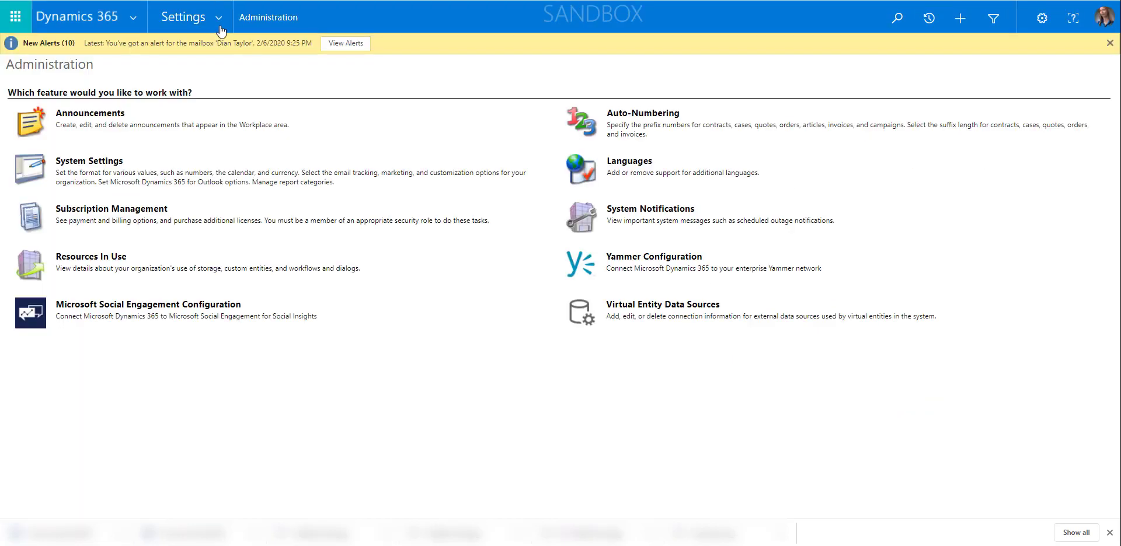
pyautogui.click(220, 28)
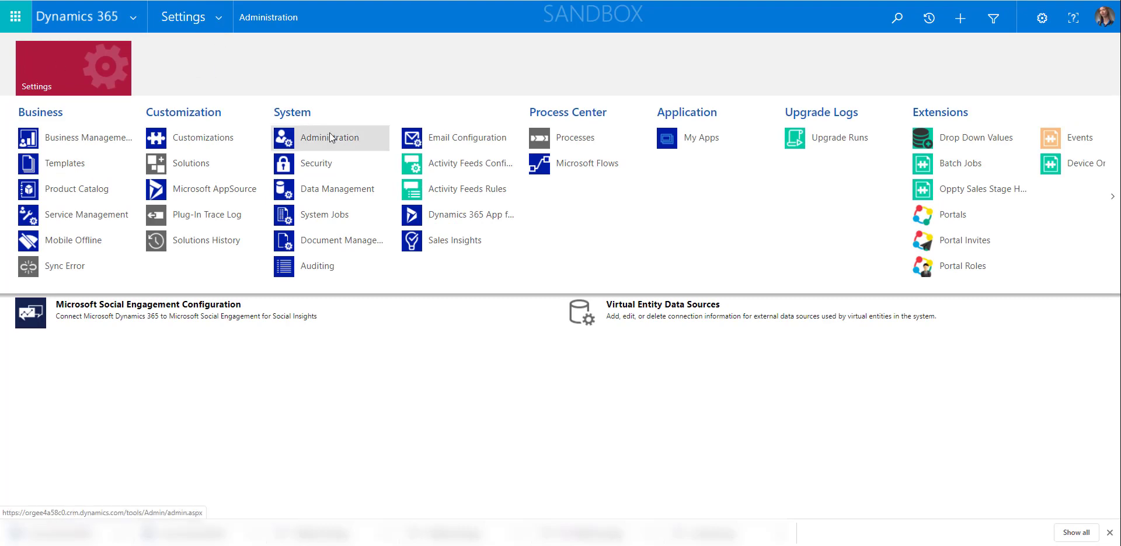
pyautogui.click(450, 409)
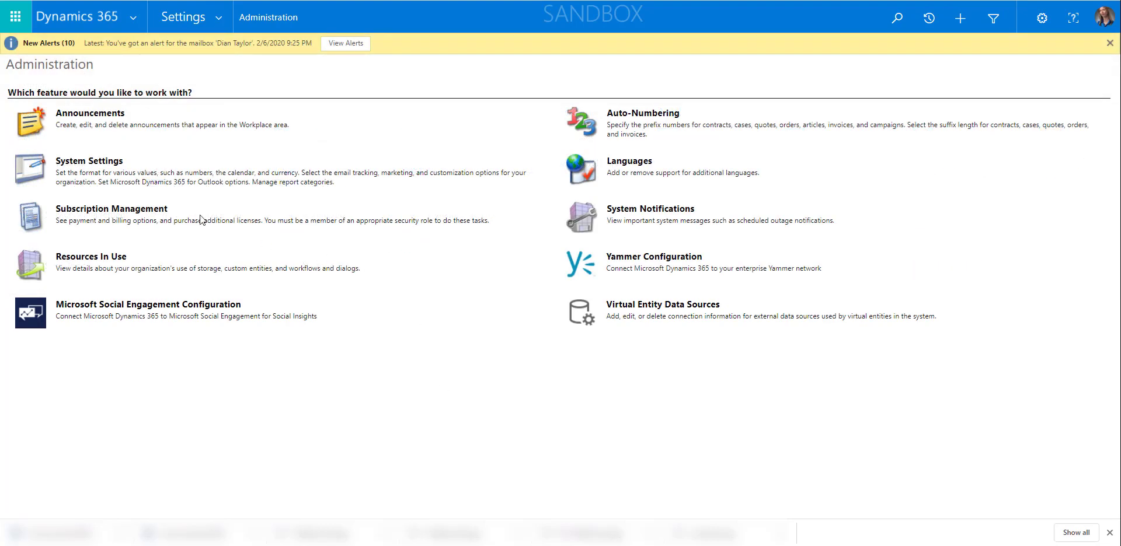
pyautogui.click(93, 165)
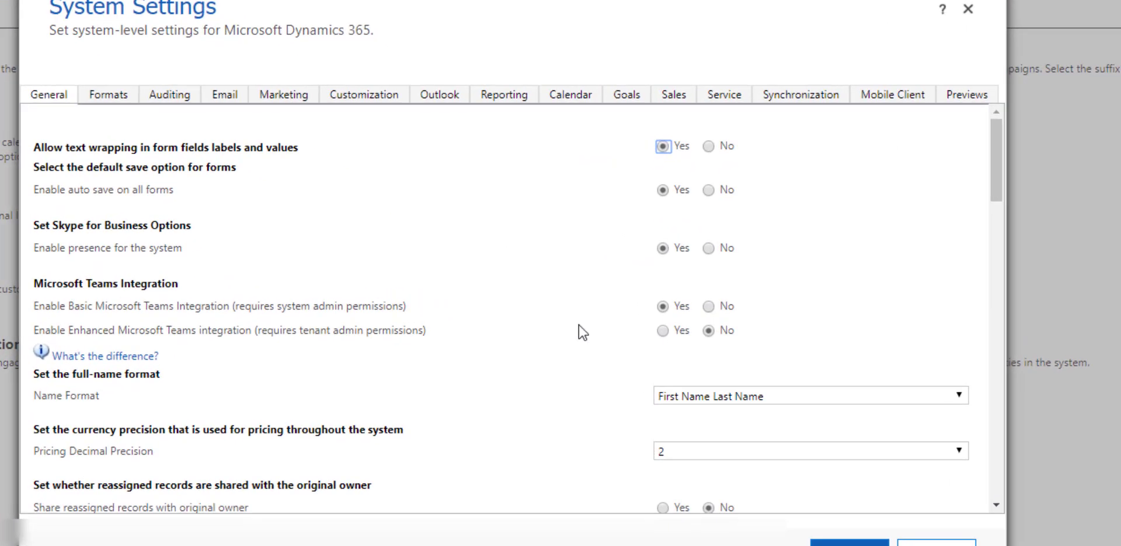
pyautogui.scroll(-4, 456, 285)
pyautogui.scroll(-5, 446, 286)
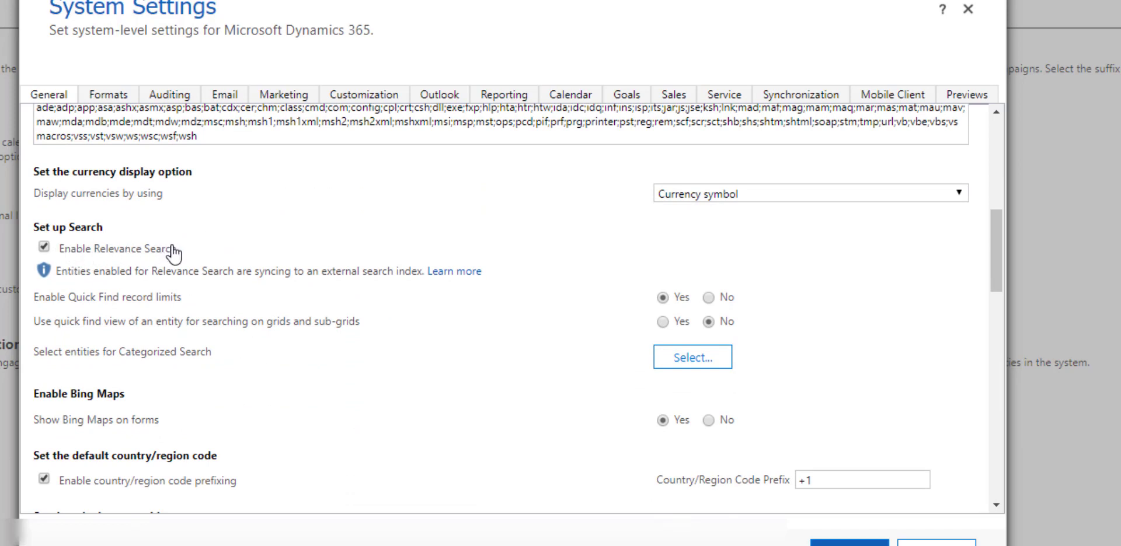
# Try to disable Relevance Search, dismiss the confirmation, and close the system settings.
pyautogui.click(44, 247)
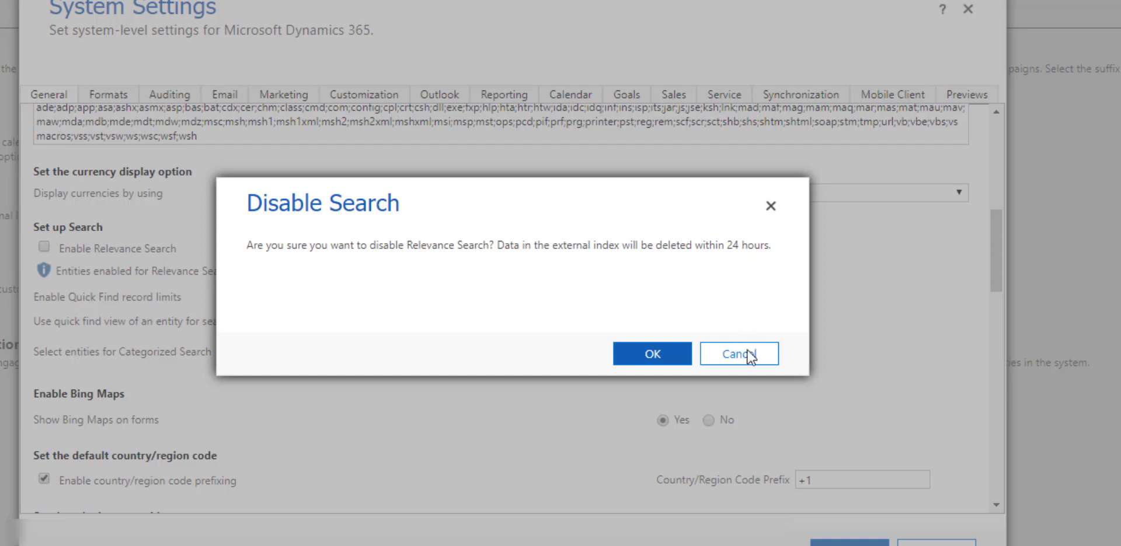
pyautogui.click(771, 207)
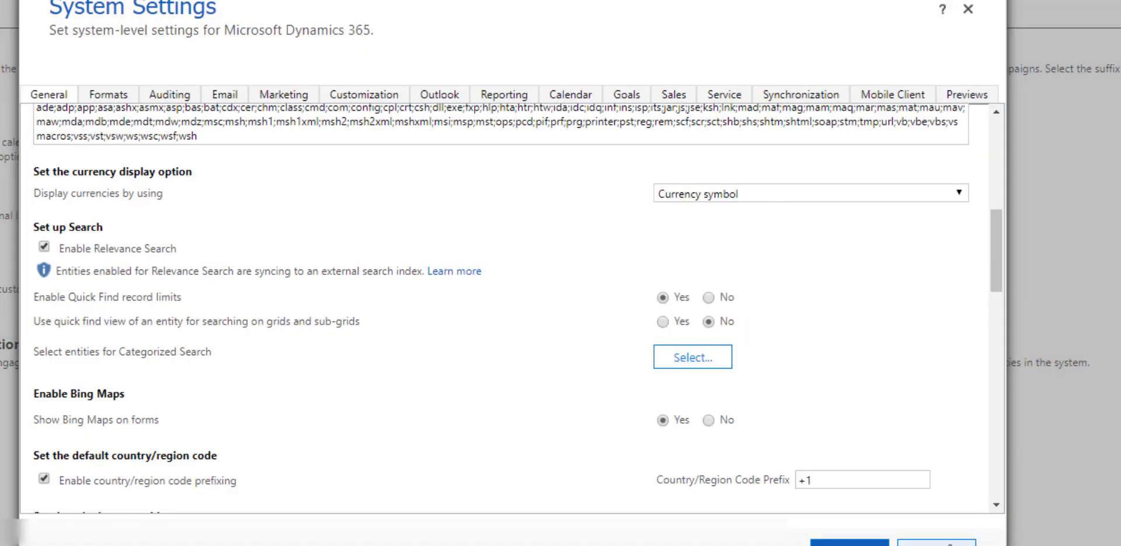
pyautogui.click(849, 543)
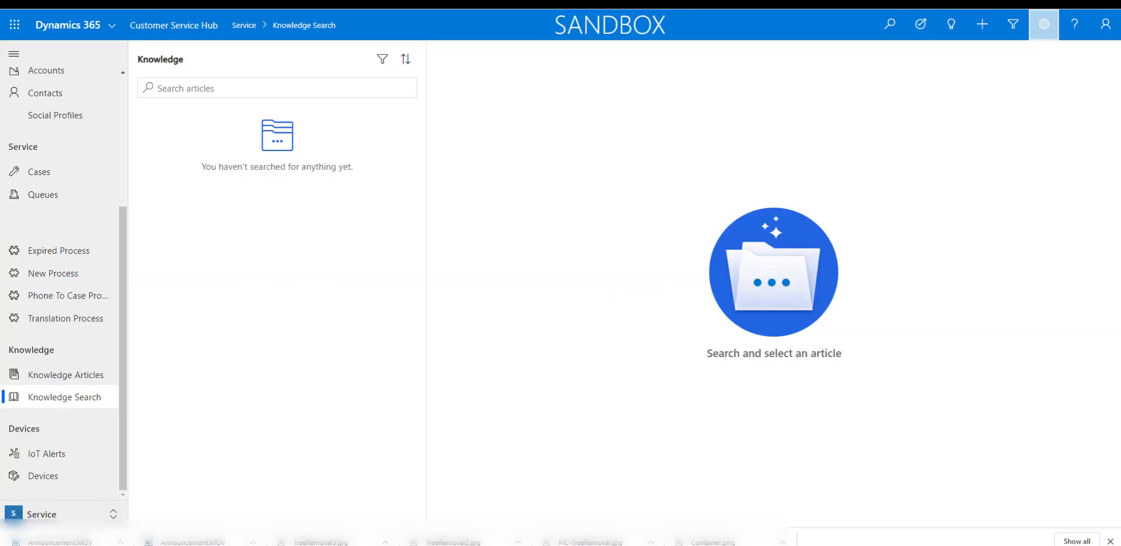
# Search the knowledge articles for "travel" and read through the Booking Travel article.
pyautogui.click(242, 89)
pyautogui.write('travel')
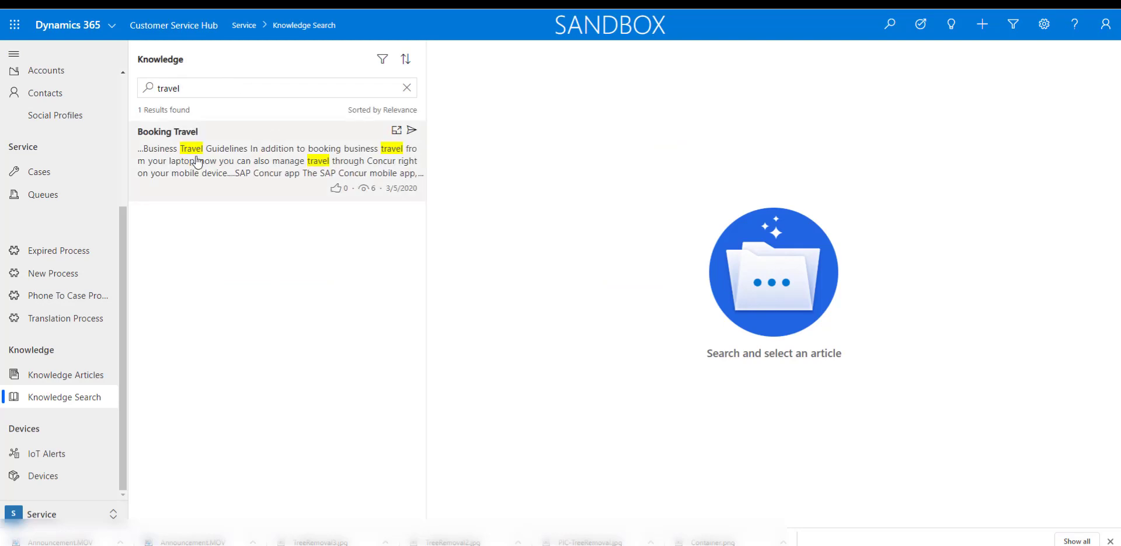
pyautogui.click(197, 162)
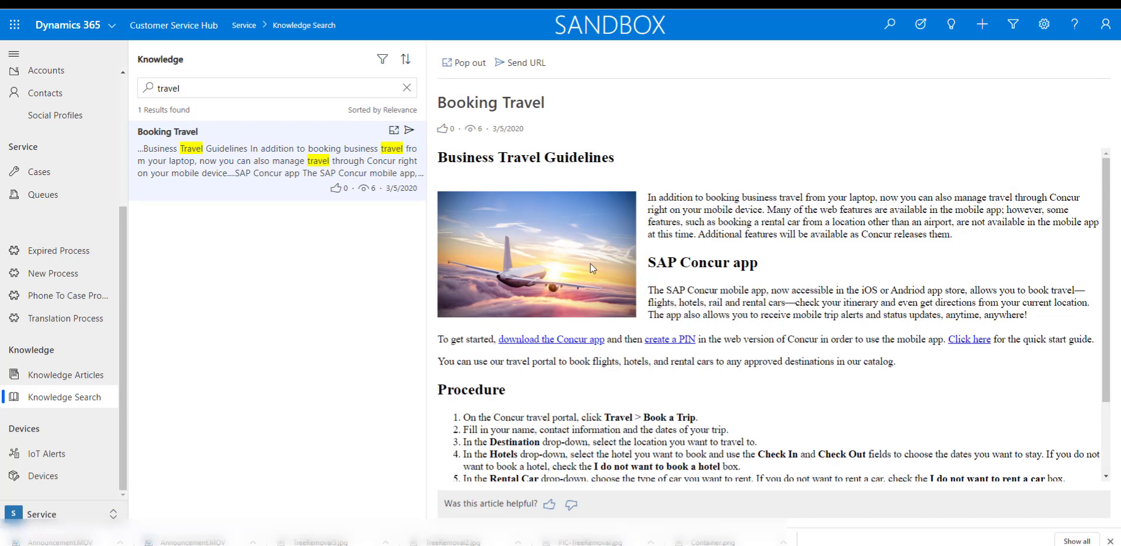
pyautogui.scroll(-2, 850, 358)
pyautogui.scroll(2, 909, 340)
pyautogui.scroll(2, 42, 427)
# Open the "Service required (sample)" case and show the further actions for its suggested Support Request article.
pyautogui.click(61, 231)
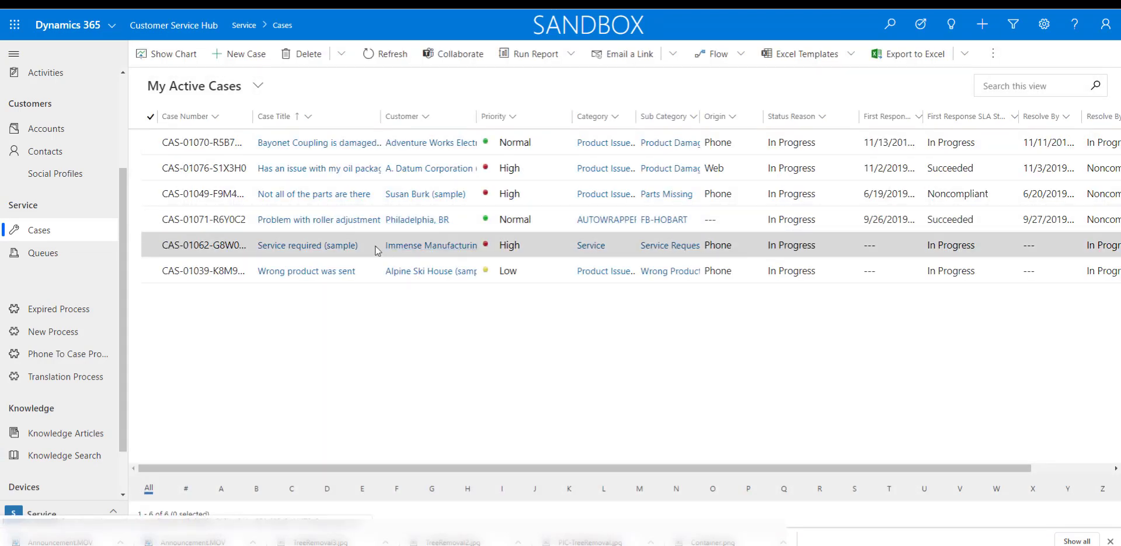
pyautogui.click(308, 245)
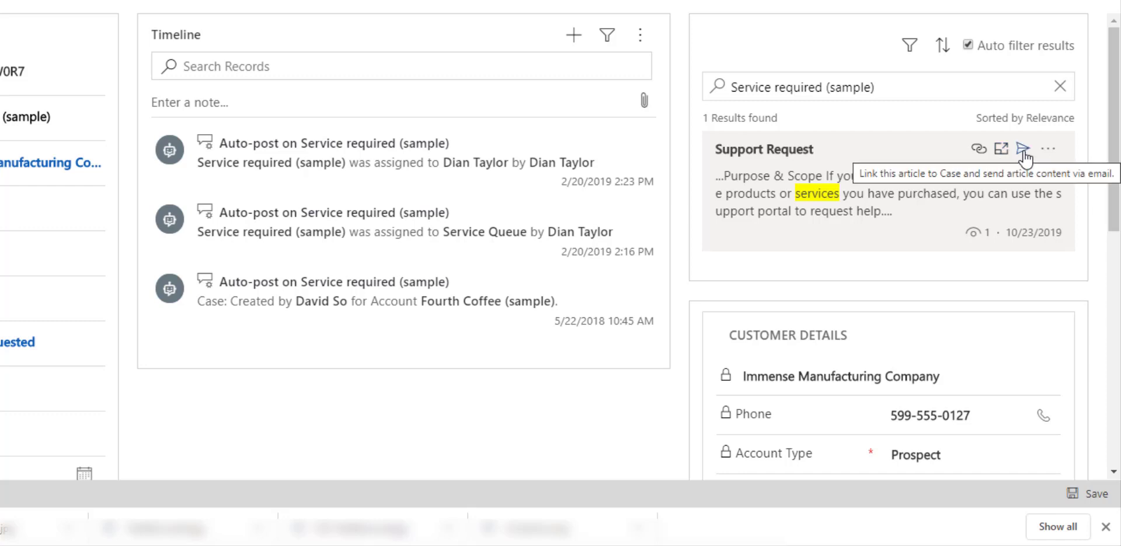
pyautogui.click(1050, 151)
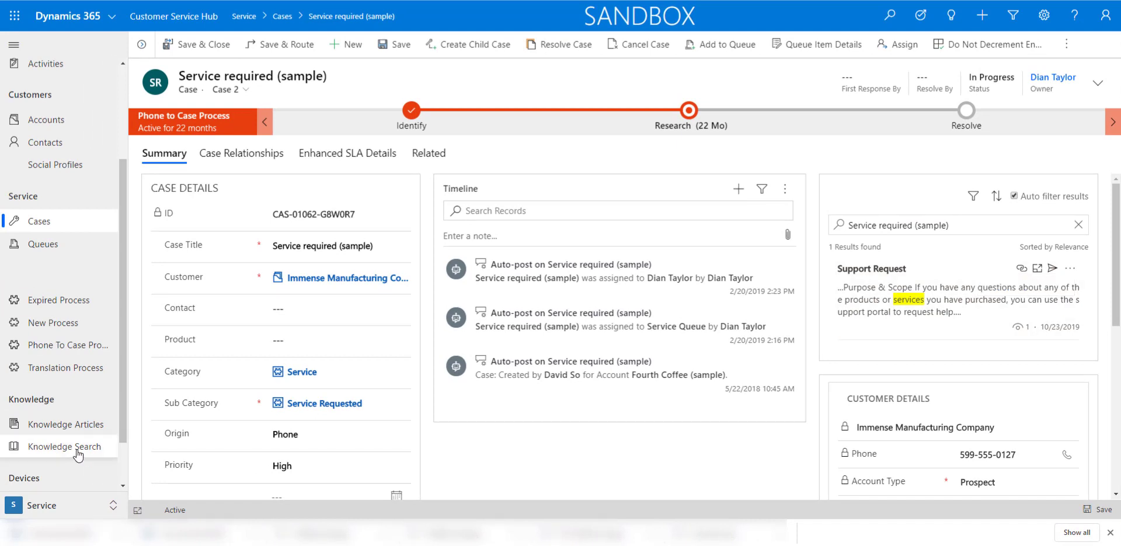
# Open the service queues and switch the list to the All Items view.
pyautogui.scroll(1, 56, 386)
pyautogui.scroll(2, 54, 386)
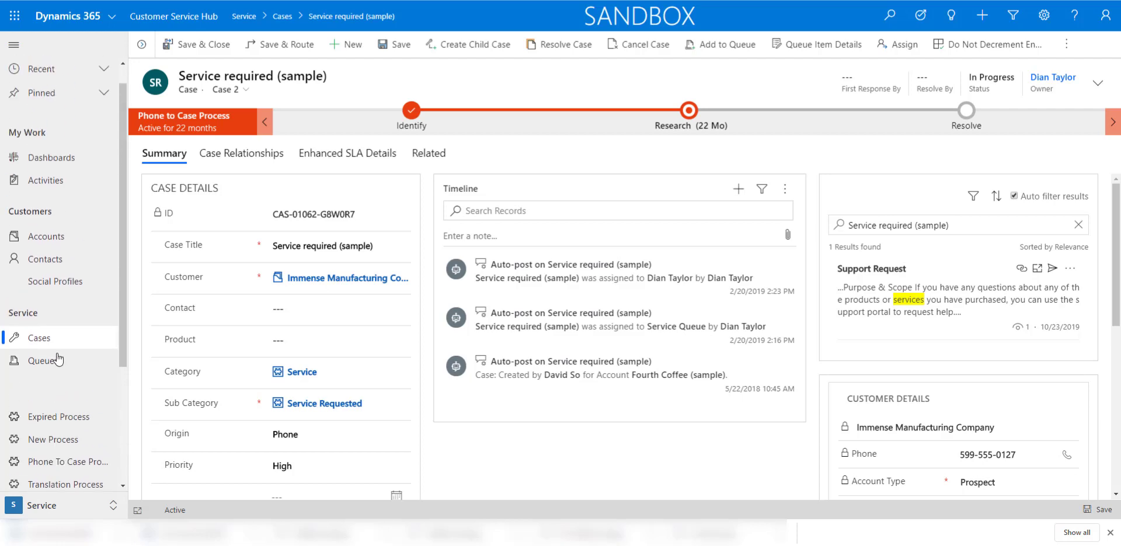
pyautogui.click(55, 363)
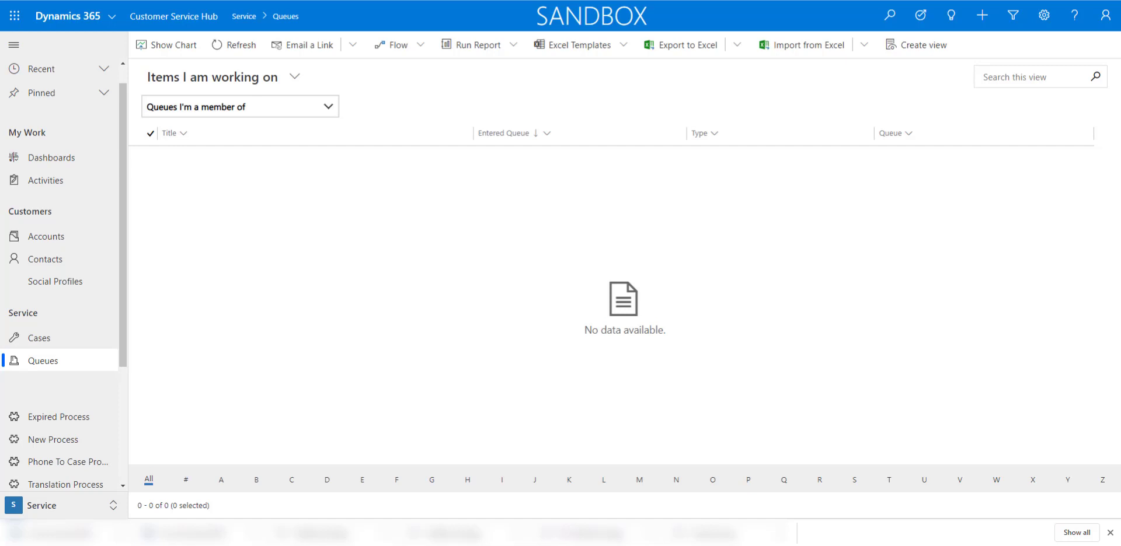
pyautogui.click(297, 77)
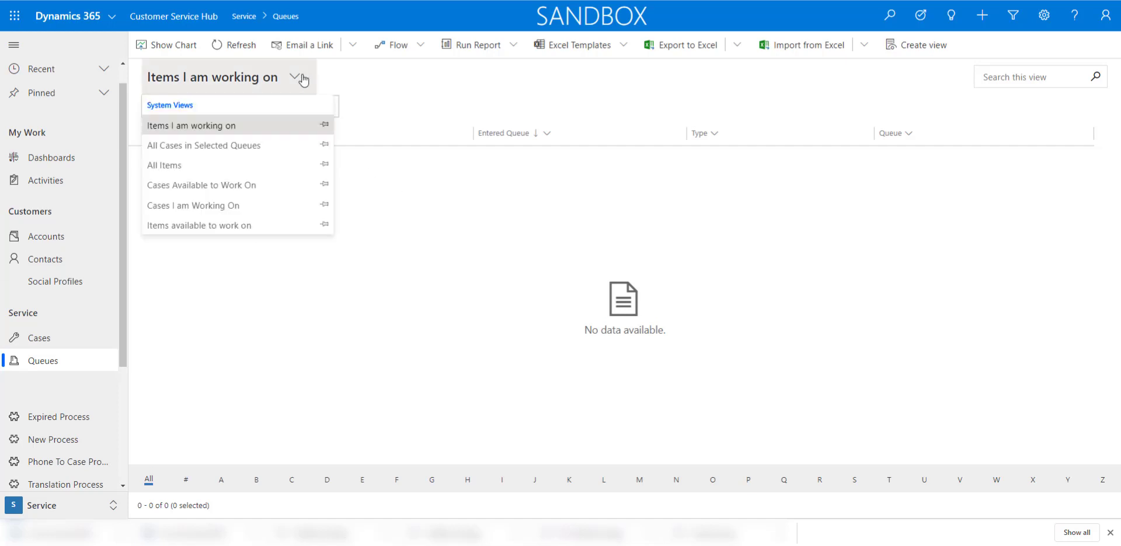
pyautogui.click(200, 167)
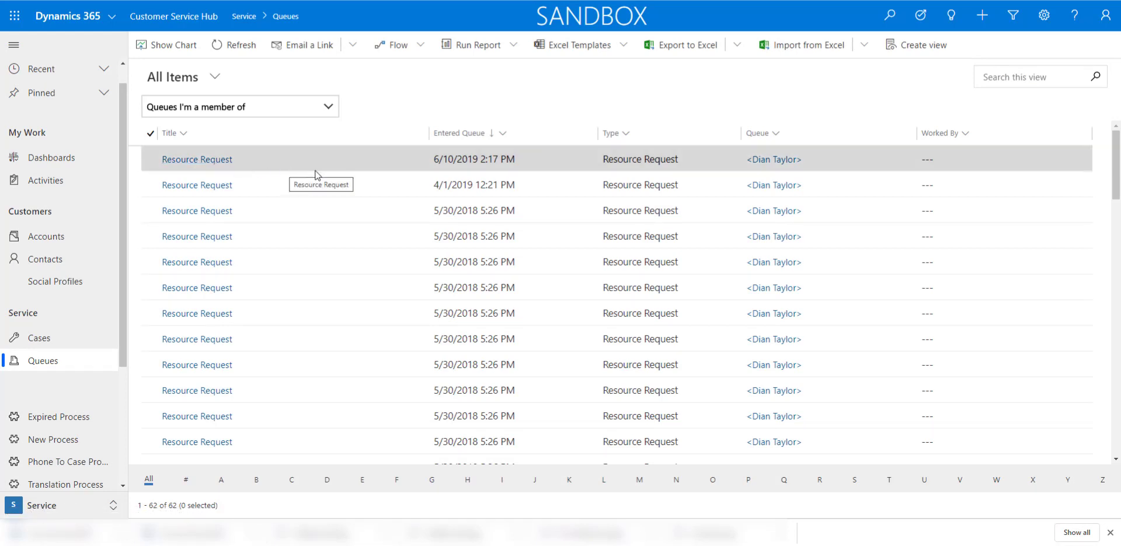
# Open the most recent Resource Request, show the All Items record list beside it, and browse to other requests.
pyautogui.click(193, 160)
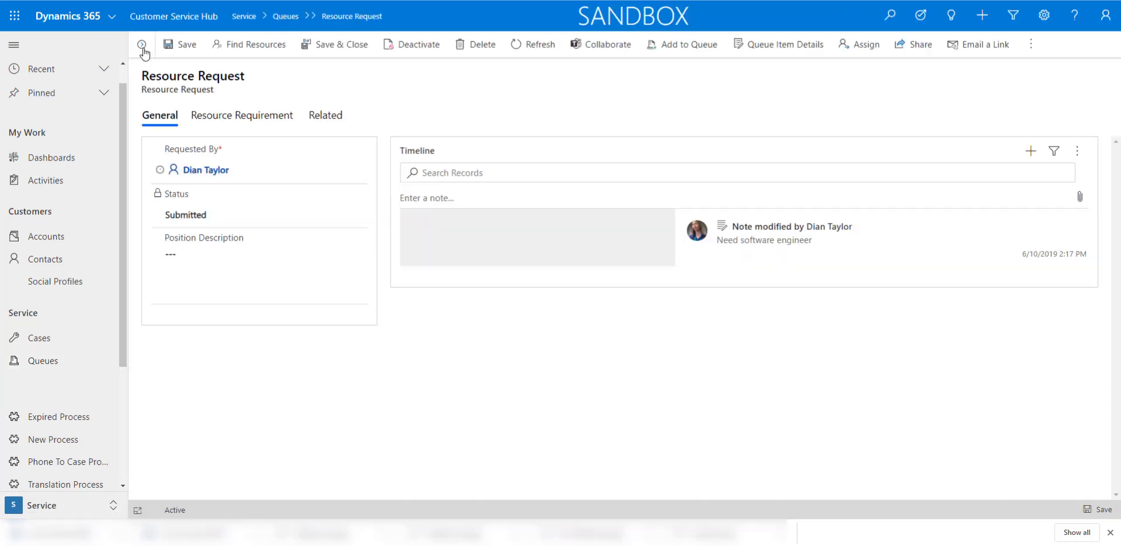
pyautogui.click(142, 45)
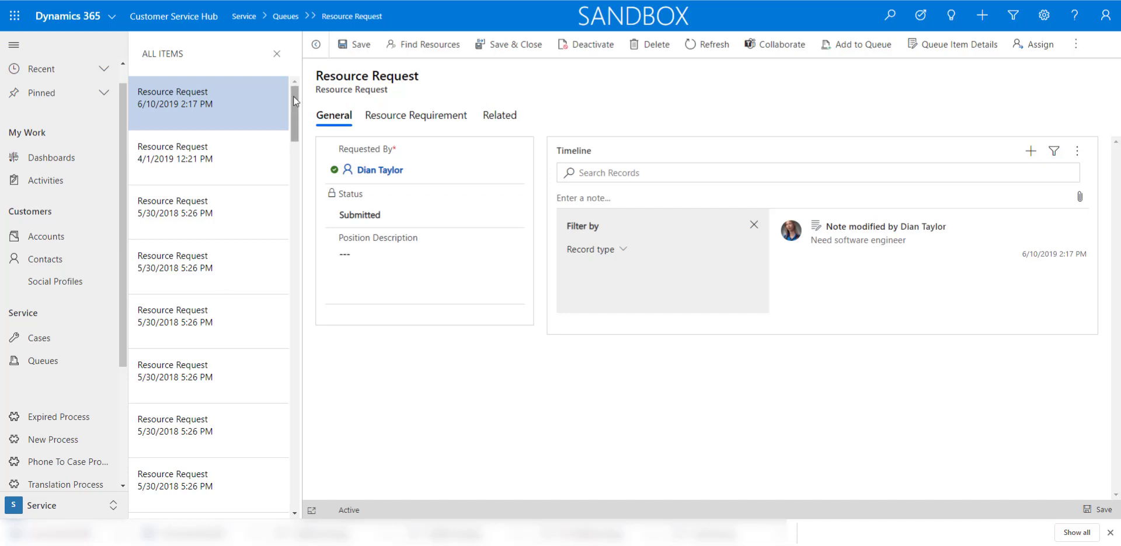
pyautogui.scroll(-8, 204, 173)
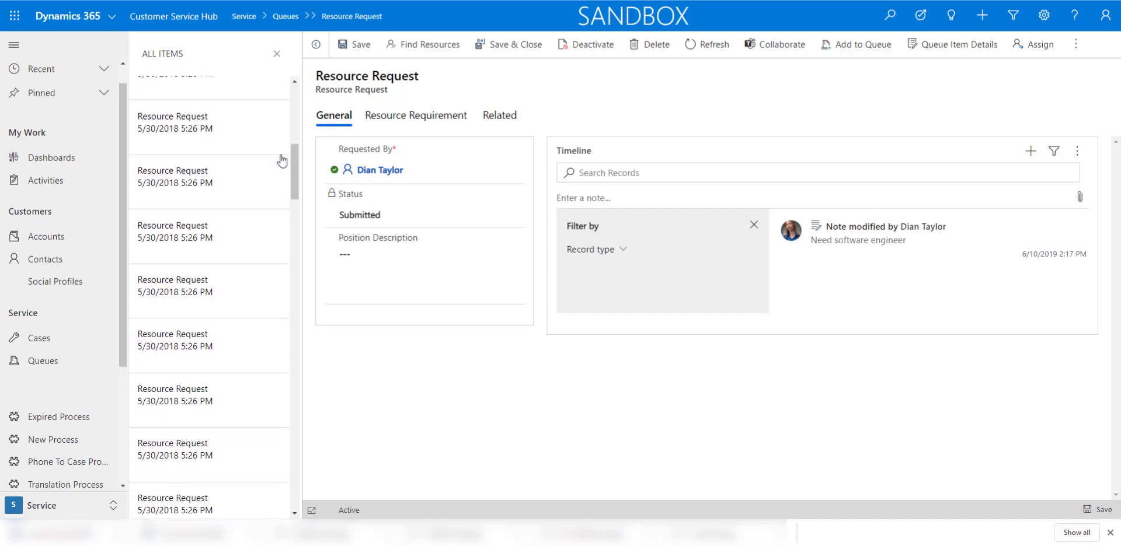
pyautogui.click(205, 172)
pyautogui.moveTo(296, 182); pyautogui.dragTo(288, 110)
pyautogui.click(218, 227)
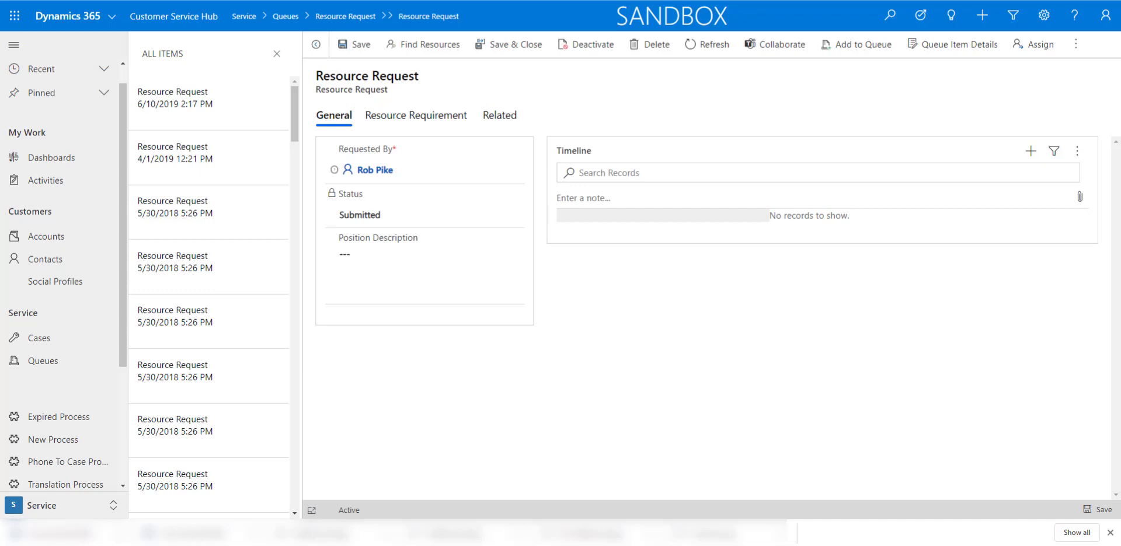
# Switch to the Service Management area and open the Resolve case dialog style setting in Service Configuration Settings.
pyautogui.click(68, 512)
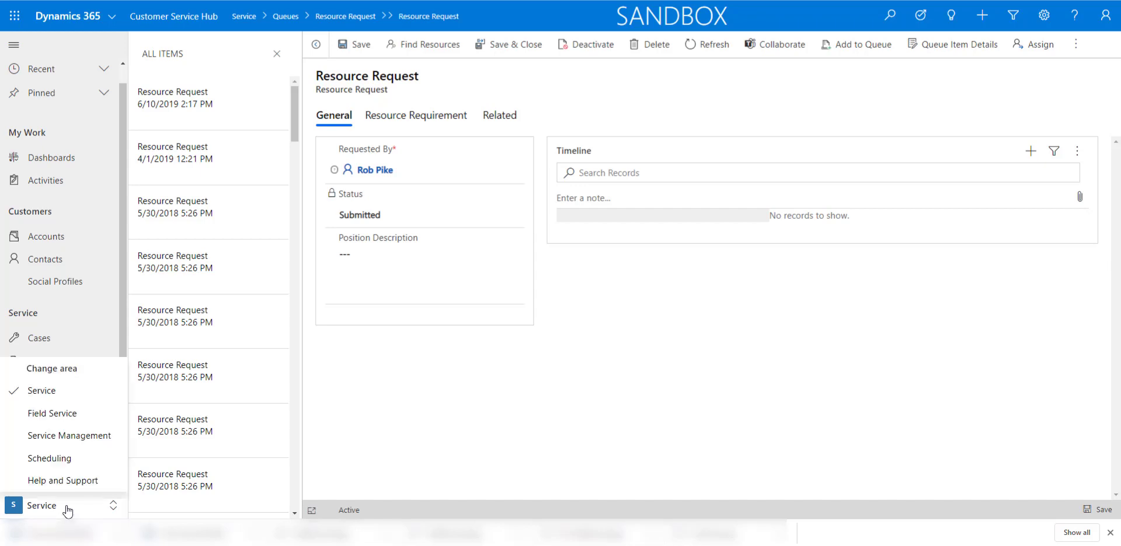
pyautogui.click(70, 436)
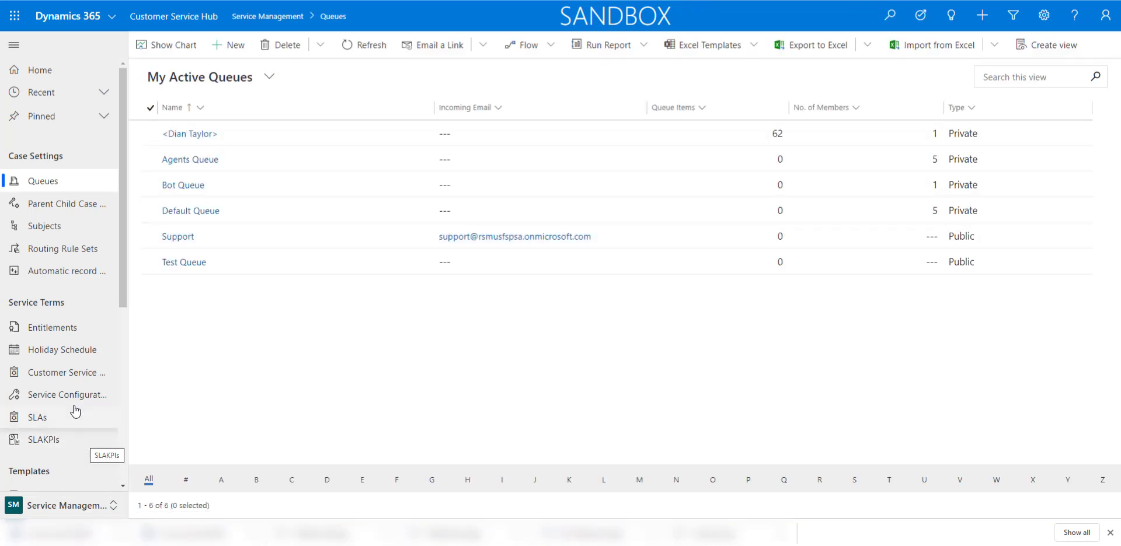
pyautogui.click(47, 400)
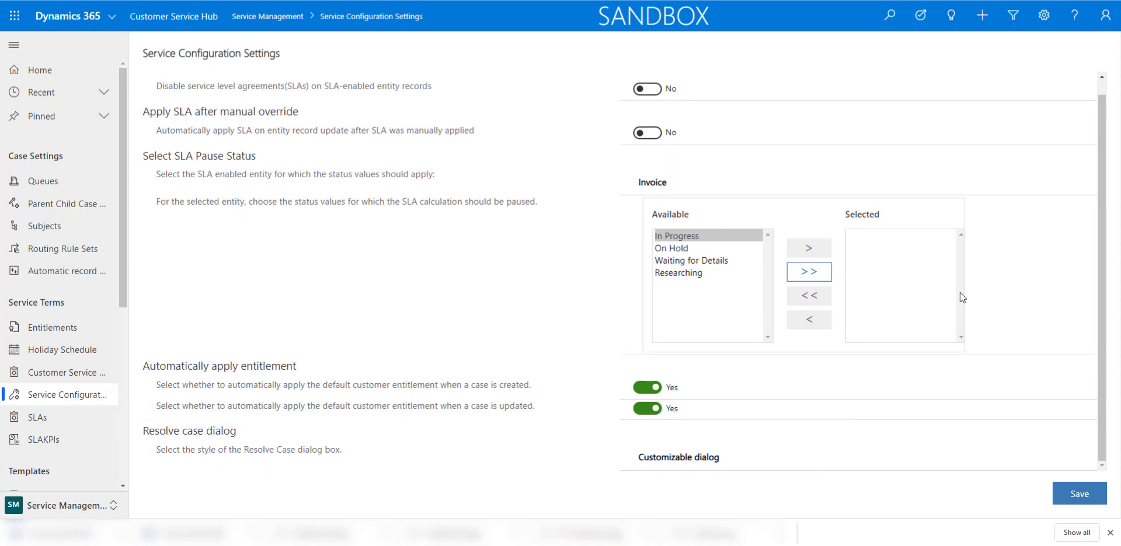
pyautogui.click(729, 461)
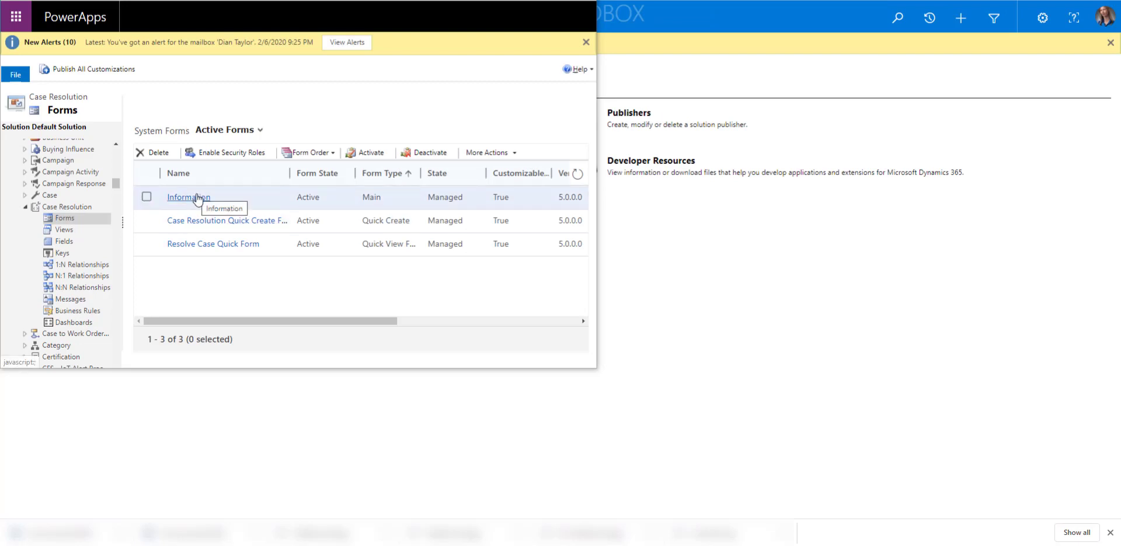
# Open the Case Resolution entity's Information main form and remove the On Hold Time (Minutes) field.
pyautogui.click(197, 198)
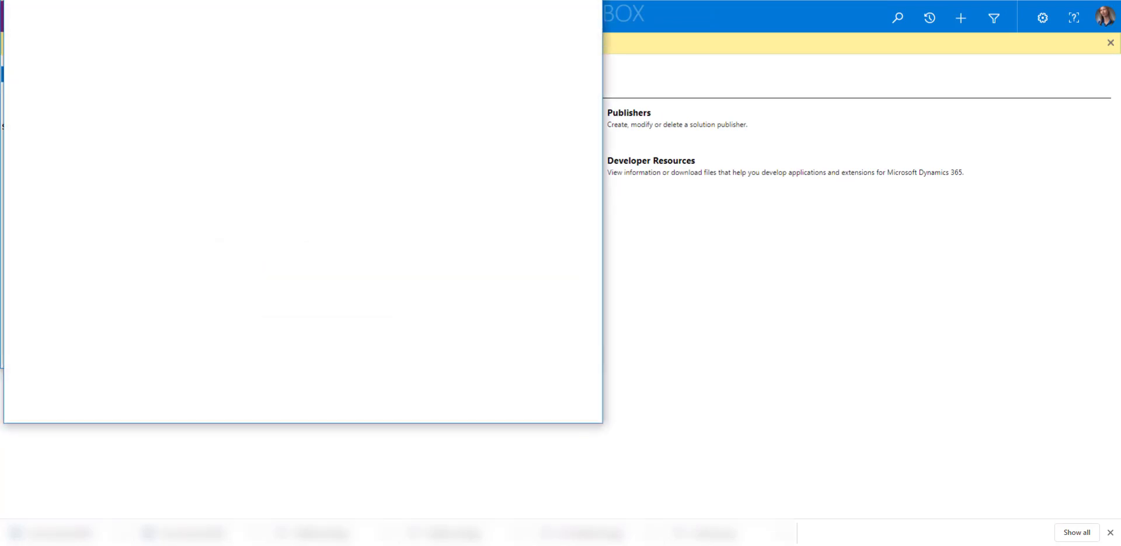
pyautogui.scroll(-1, 266, 311)
pyautogui.click(184, 332)
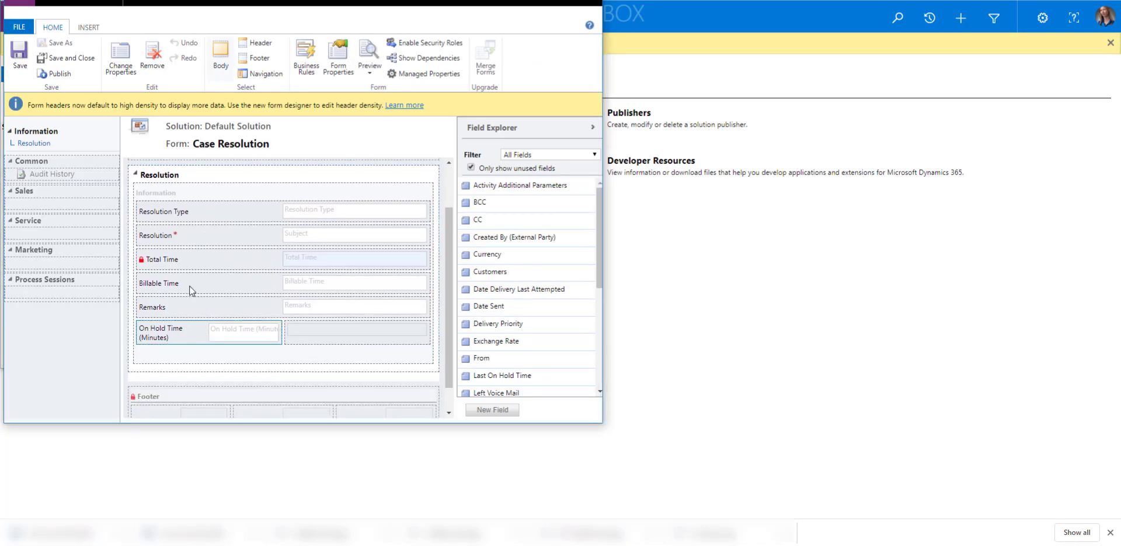
pyautogui.click(150, 57)
pyautogui.moveTo(202, 308)
pyautogui.mouseDown()
pyautogui.moveTo(205, 338)
pyautogui.moveTo(210, 317)
pyautogui.mouseUp()
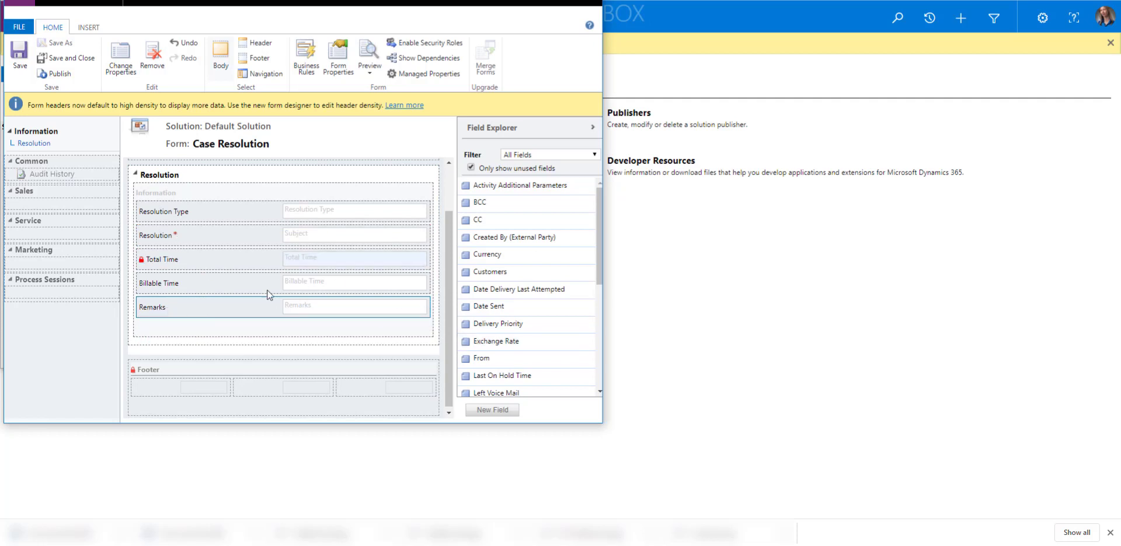
# Show the business rules of the Case Resolution form and return to the service configuration settings.
pyautogui.click(306, 59)
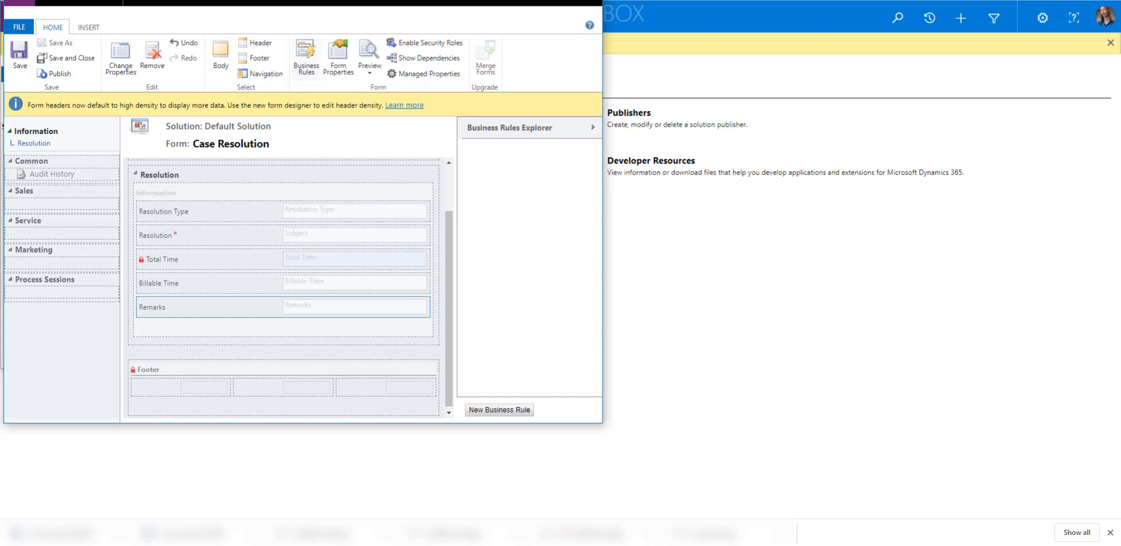
pyautogui.click(360, 31)
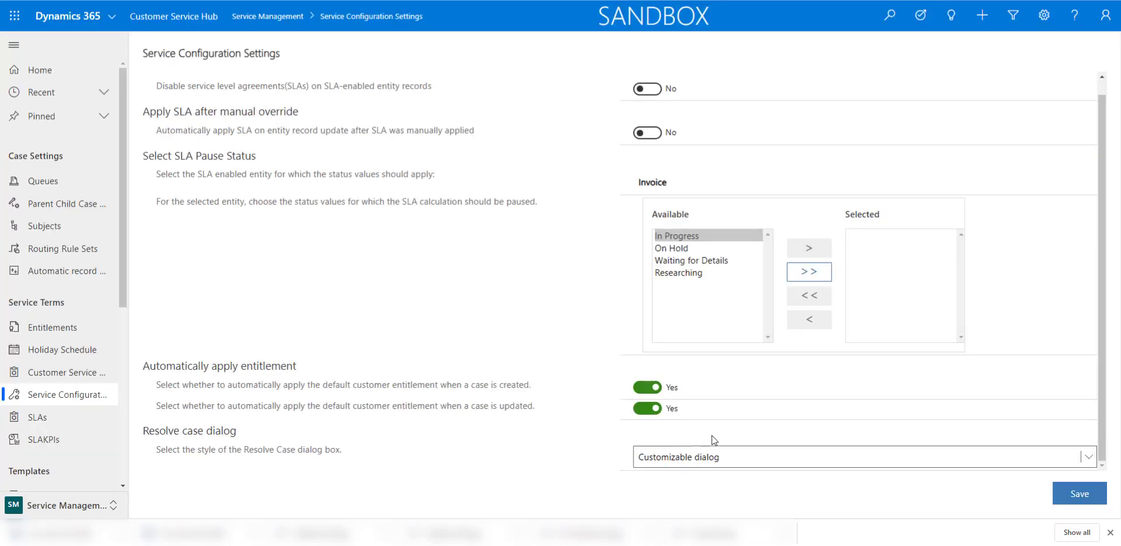
# Keep Customizable dialog as the Resolve case dialog style and save the service configuration settings.
pyautogui.click(715, 461)
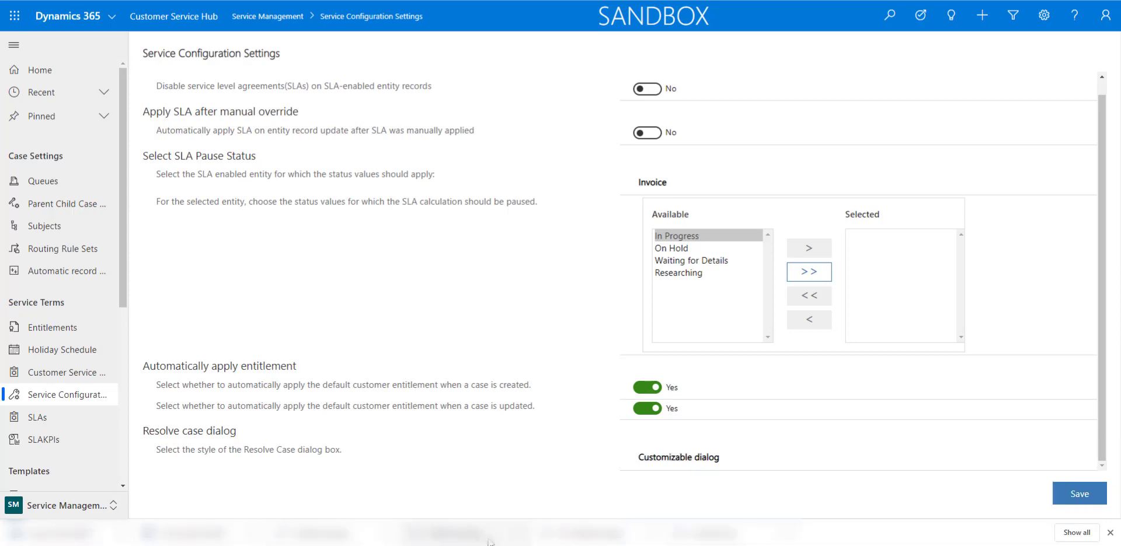
pyautogui.moveTo(472, 536)
pyautogui.click(1077, 502)
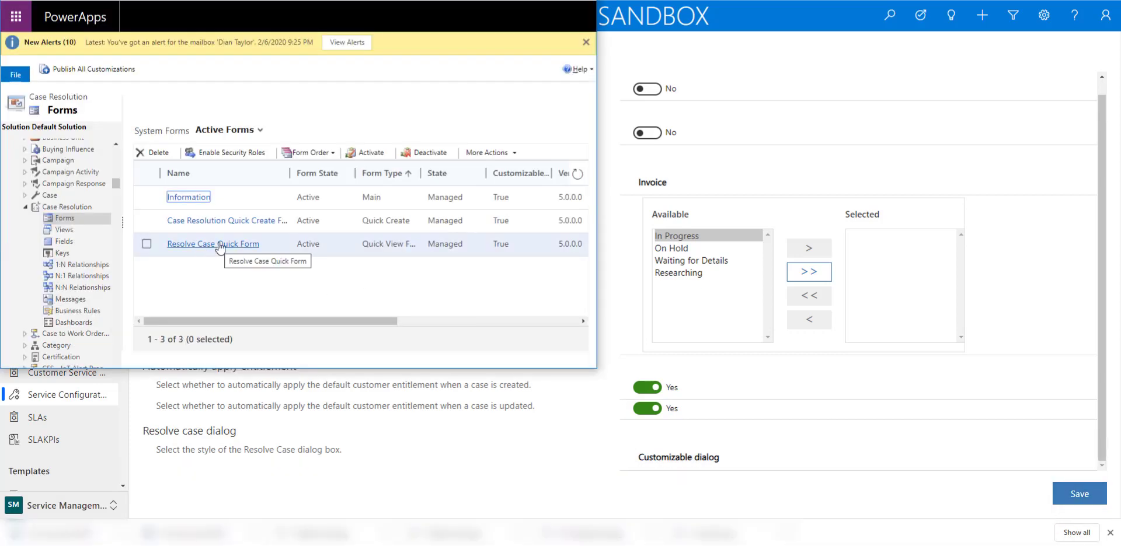
# Open the Case Resolution Quick Create form in the form editor and select its Resolution Type field.
pyautogui.click(262, 221)
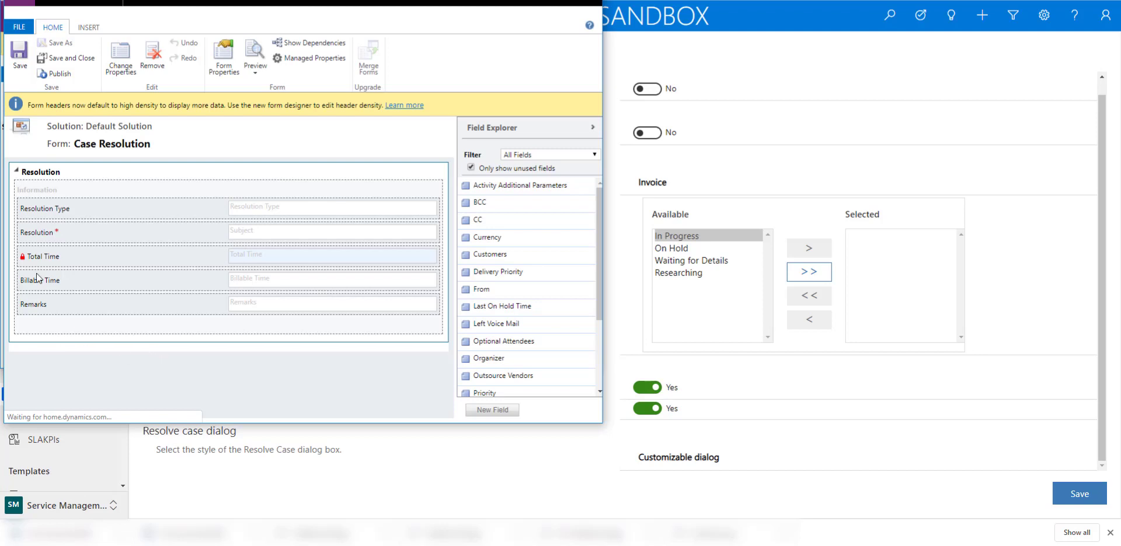
pyautogui.click(107, 210)
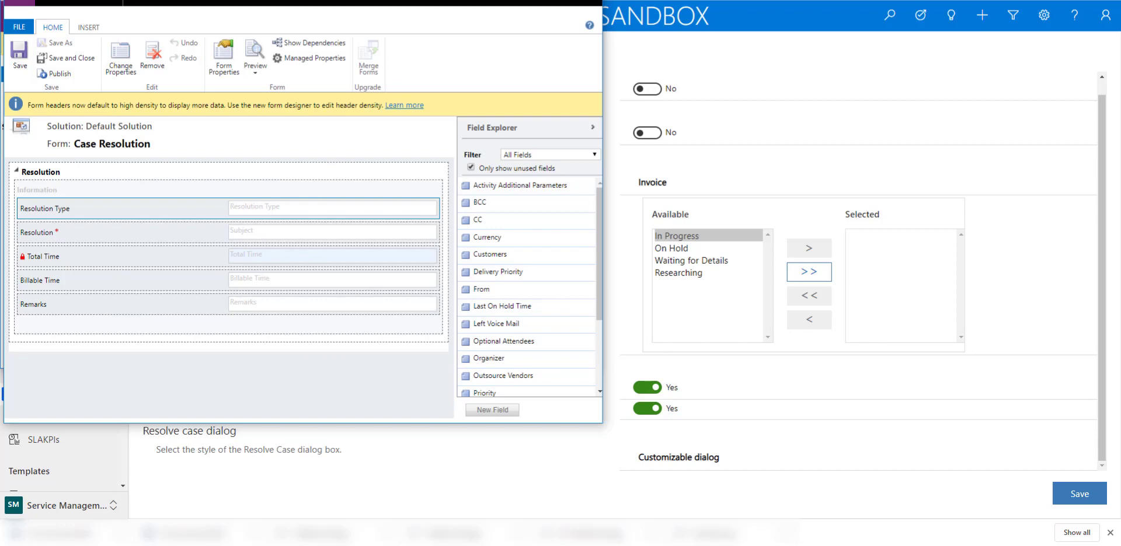
# Close the form editor and the solution window, and save the service configuration settings.
pyautogui.click(589, 0)
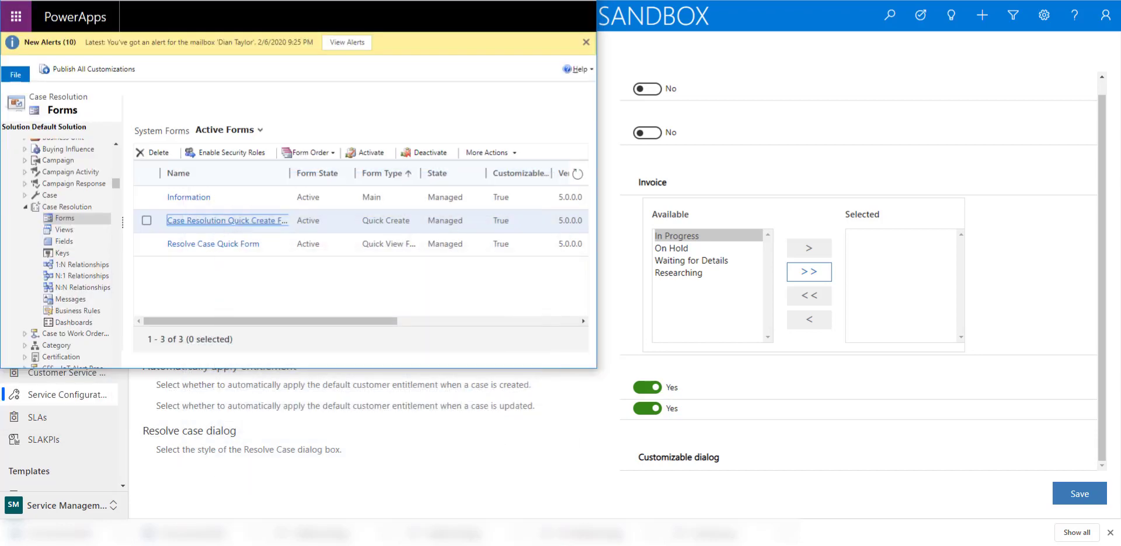
pyautogui.click(629, 67)
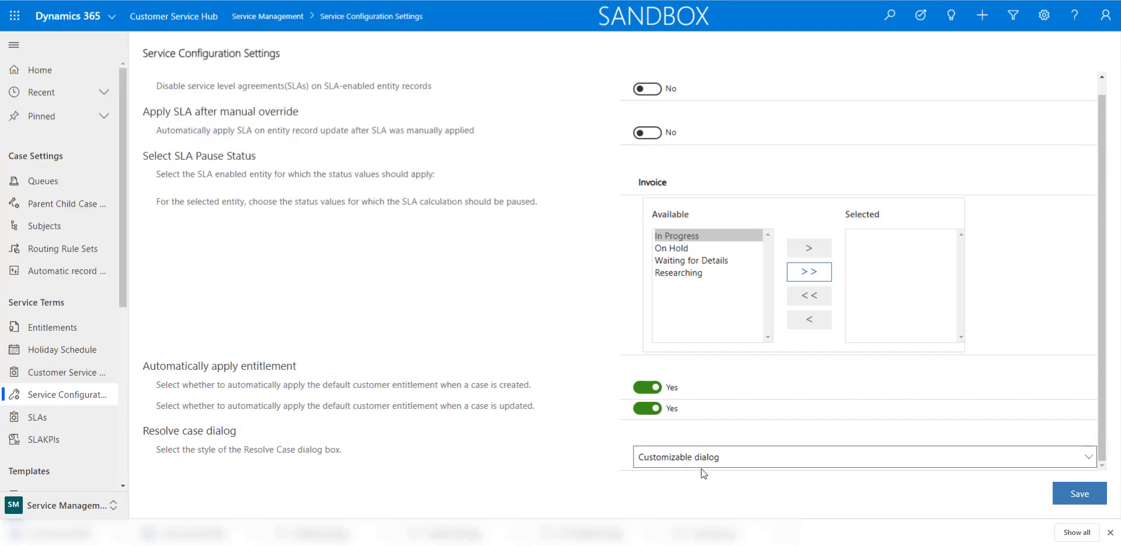
pyautogui.click(1079, 493)
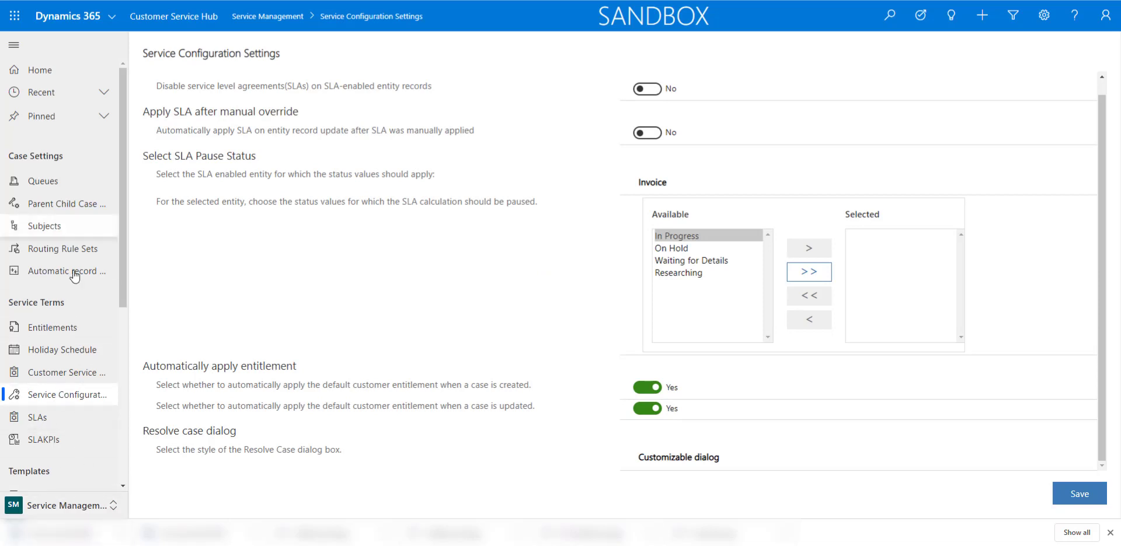
# Open the Service required (sample) case from the Service area's My Active Cases list.
pyautogui.click(80, 509)
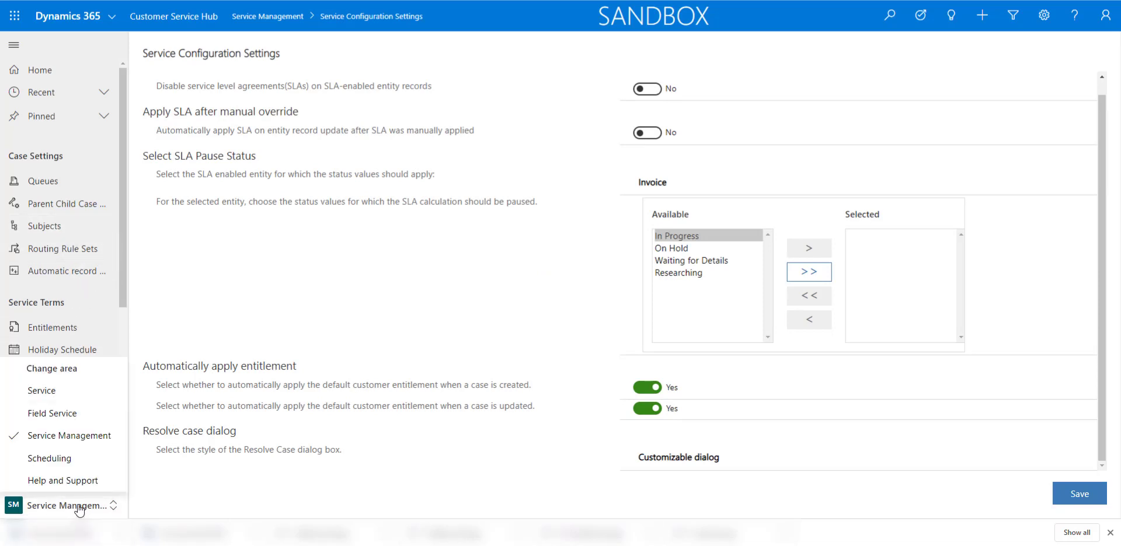
pyautogui.click(50, 392)
pyautogui.click(86, 360)
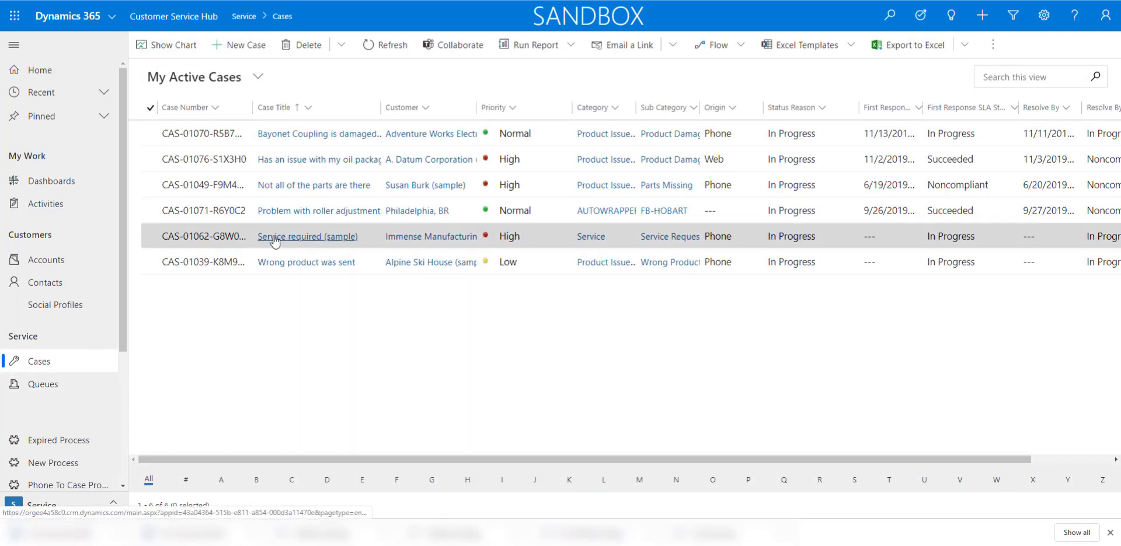
pyautogui.click(266, 239)
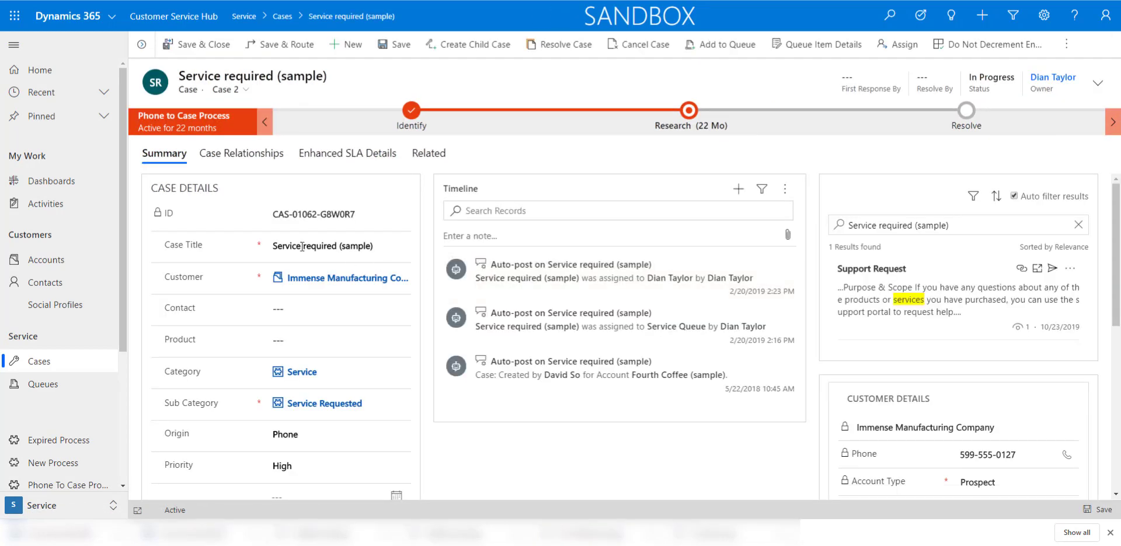
# Show the customizable Resolve Case dialog for the open case and close it, discarding the changes.
pyautogui.click(553, 47)
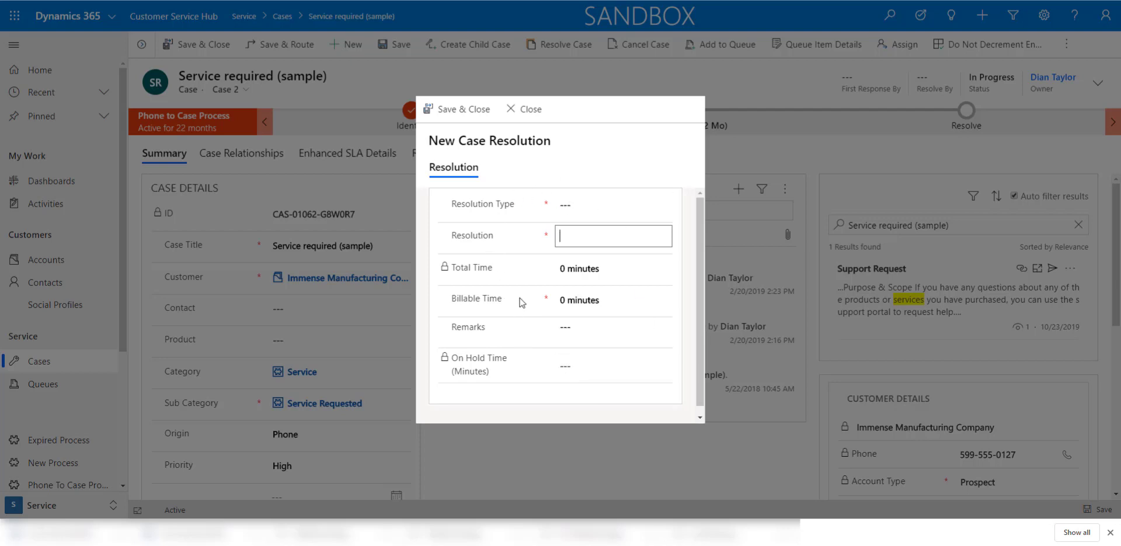
pyautogui.click(522, 109)
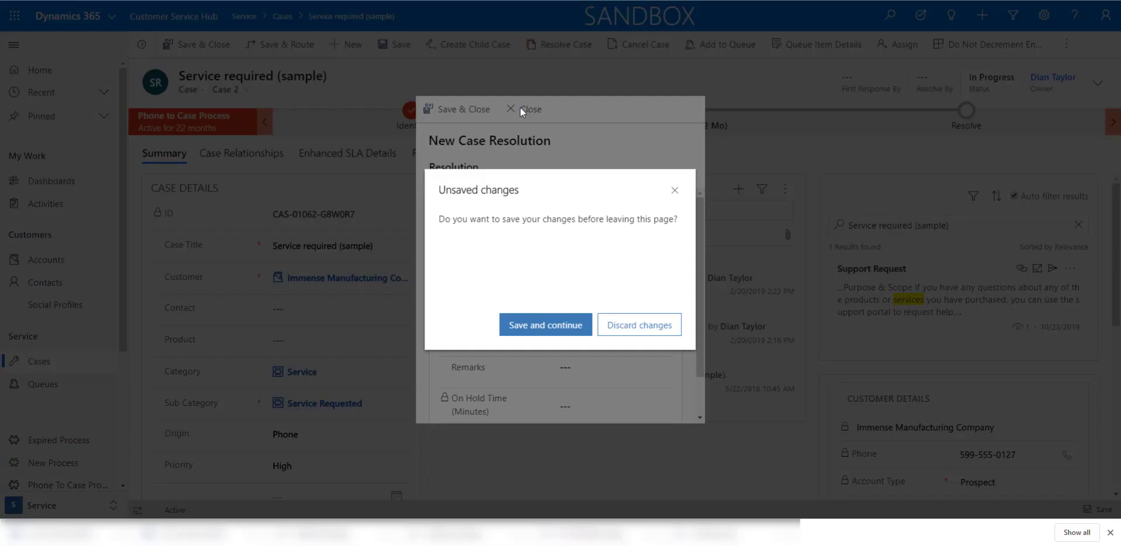
pyautogui.click(640, 327)
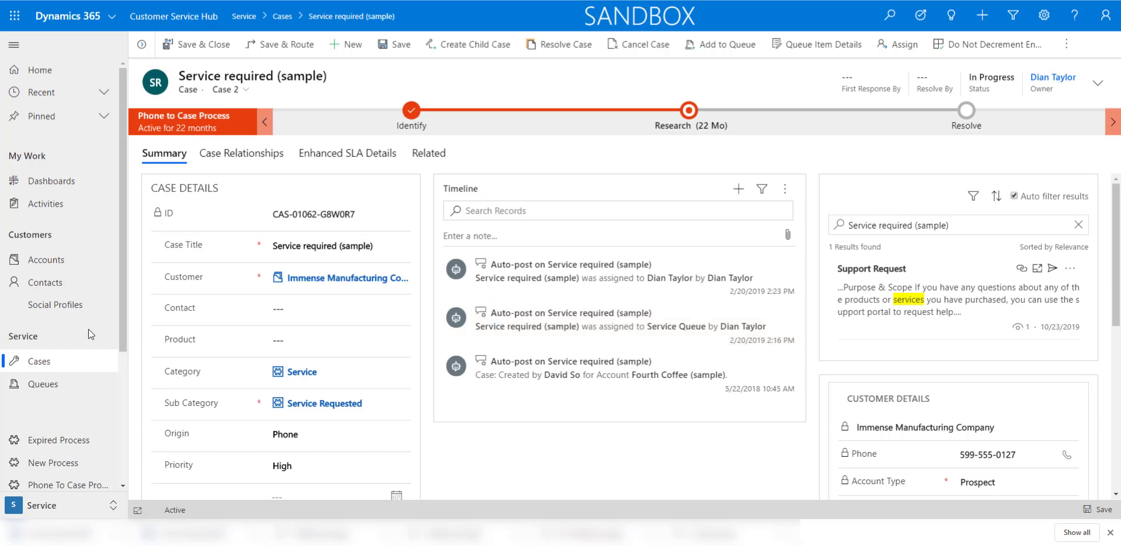
# Set the Resolve case dialog style to Quick create dialog in the Service Management area's service configuration settings and save.
pyautogui.scroll(-3, 70, 409)
pyautogui.click(69, 506)
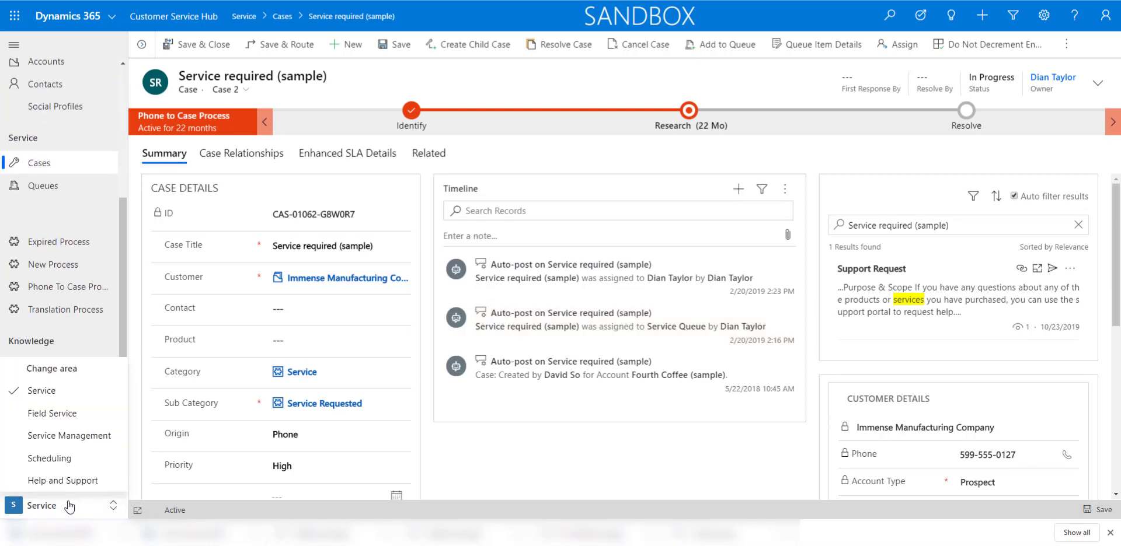
pyautogui.click(69, 436)
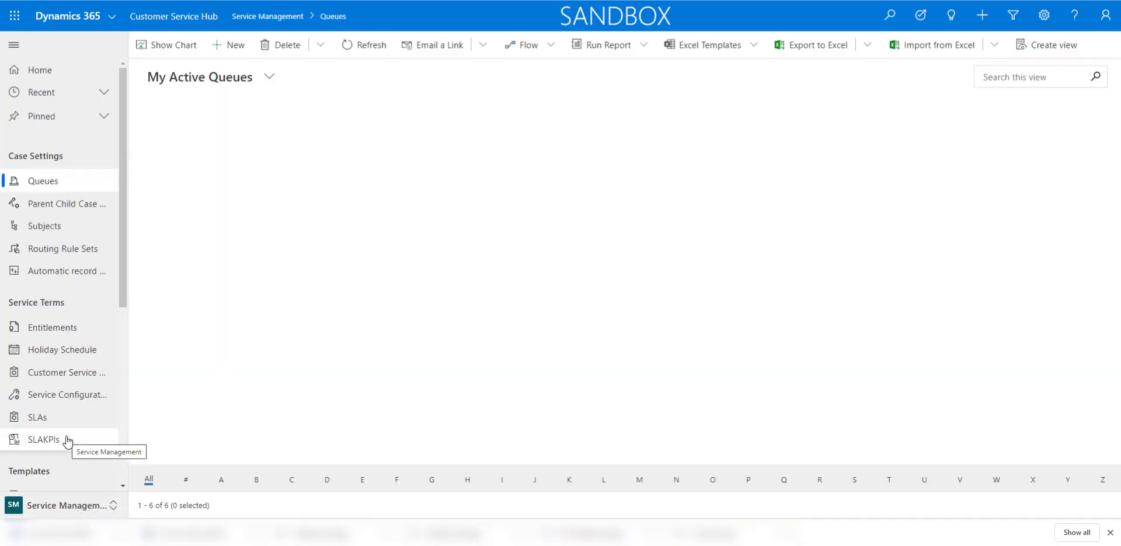
pyautogui.click(78, 373)
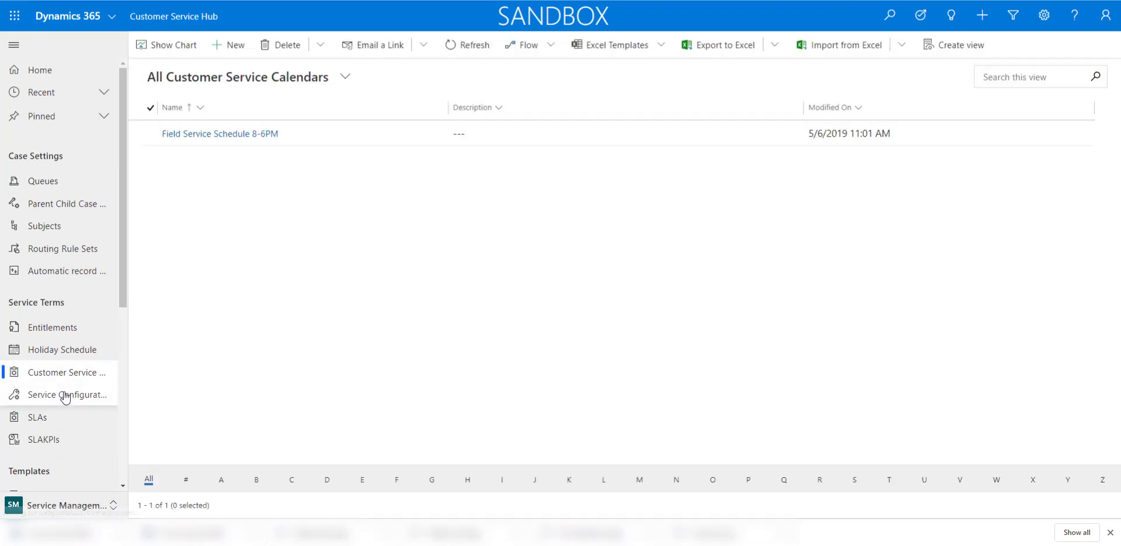
pyautogui.click(66, 397)
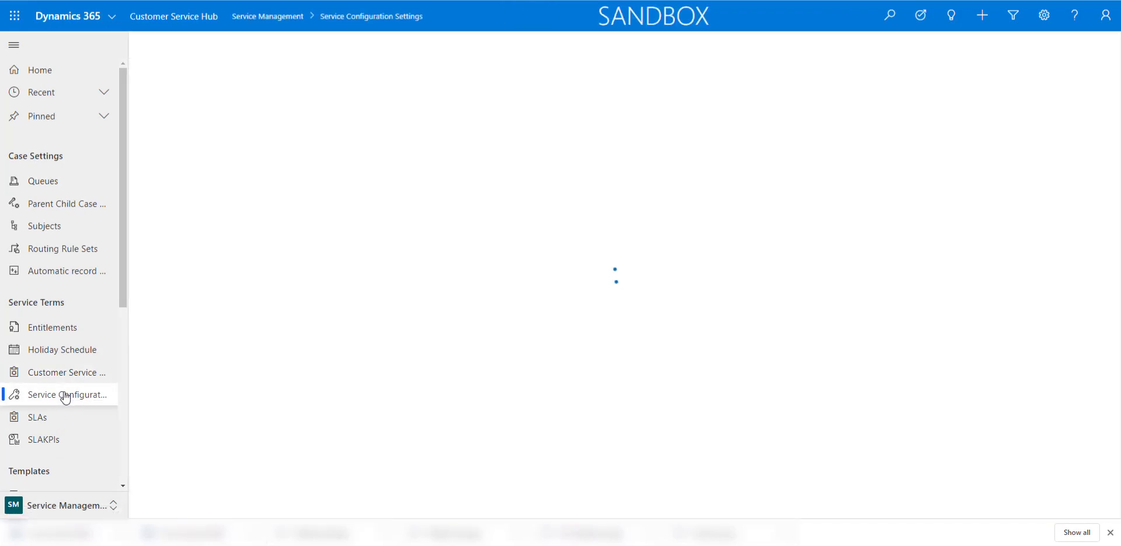
pyautogui.scroll(-1, 730, 456)
pyautogui.click(725, 457)
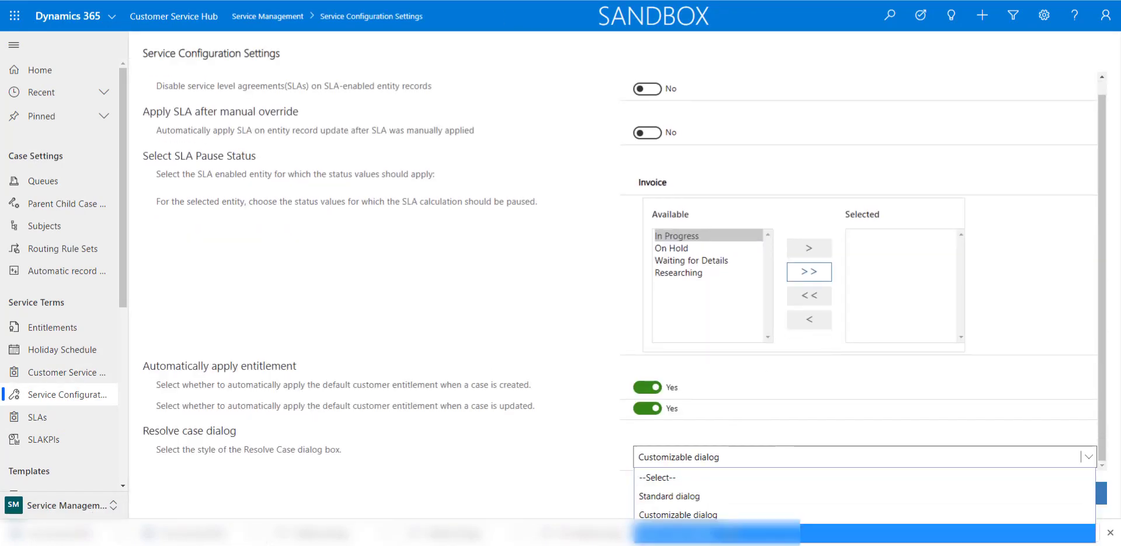
pyautogui.click(808, 531)
pyautogui.click(1085, 497)
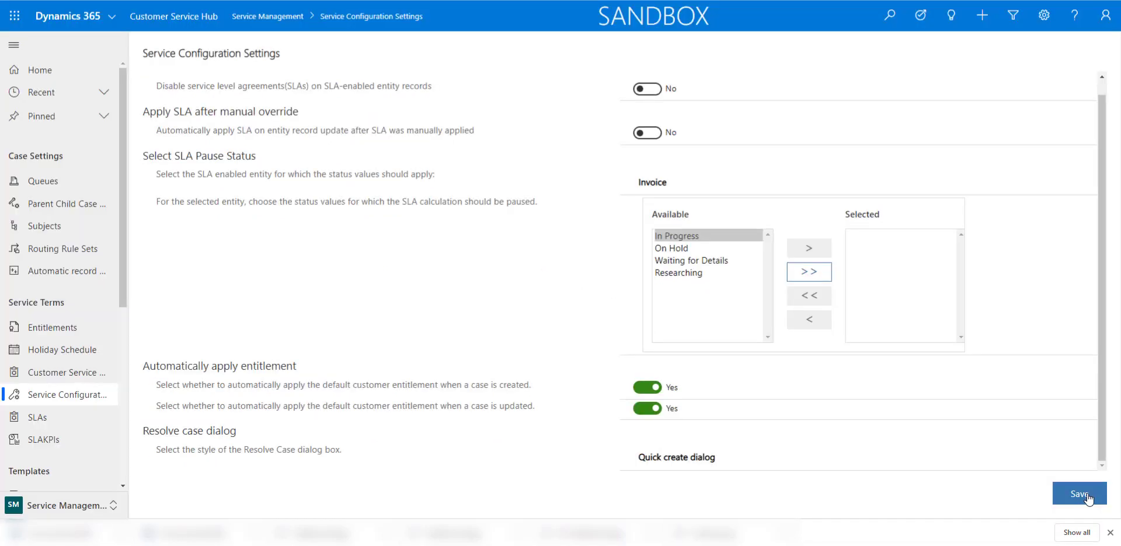
# Return to the Service area's cases and reopen the Service required (sample) case.
pyautogui.click(64, 506)
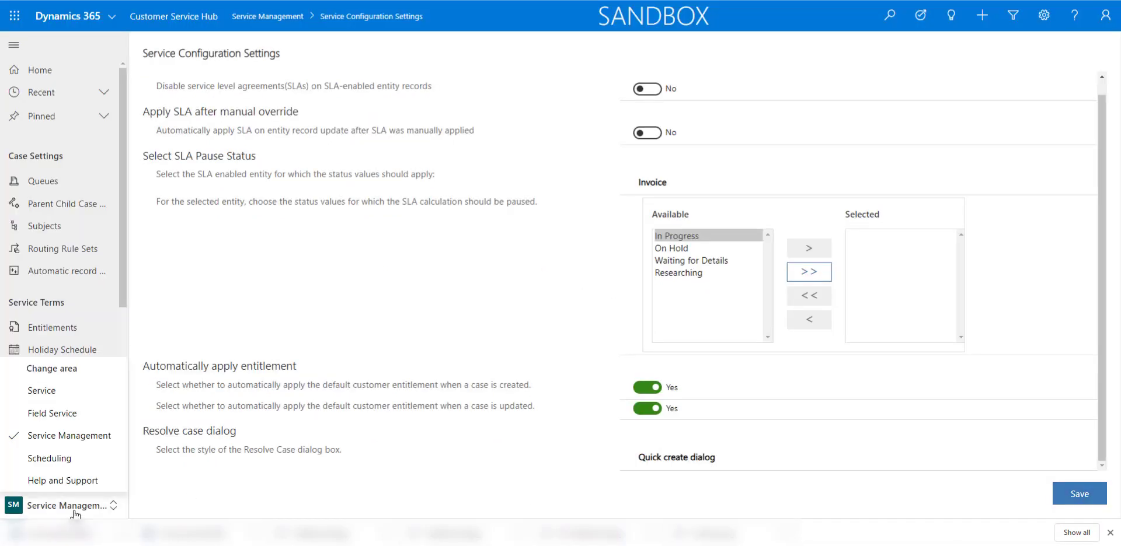
pyautogui.click(42, 390)
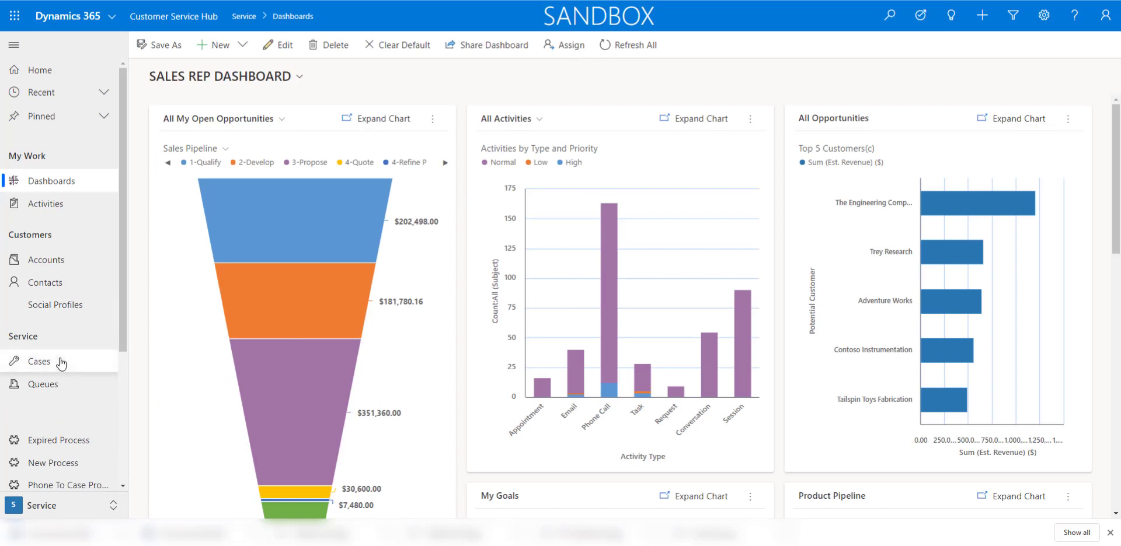
pyautogui.click(39, 361)
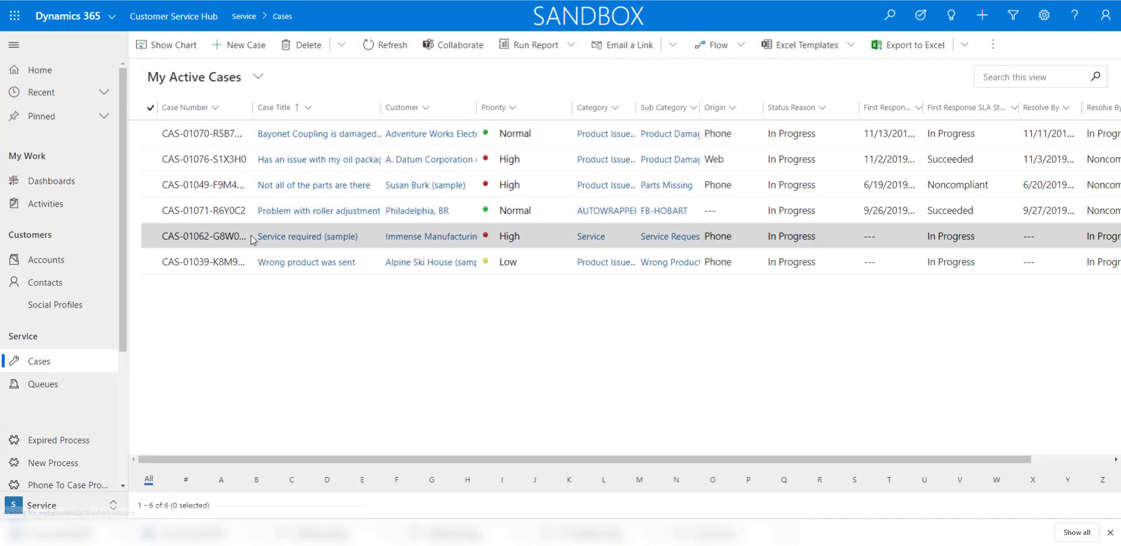
pyautogui.click(280, 237)
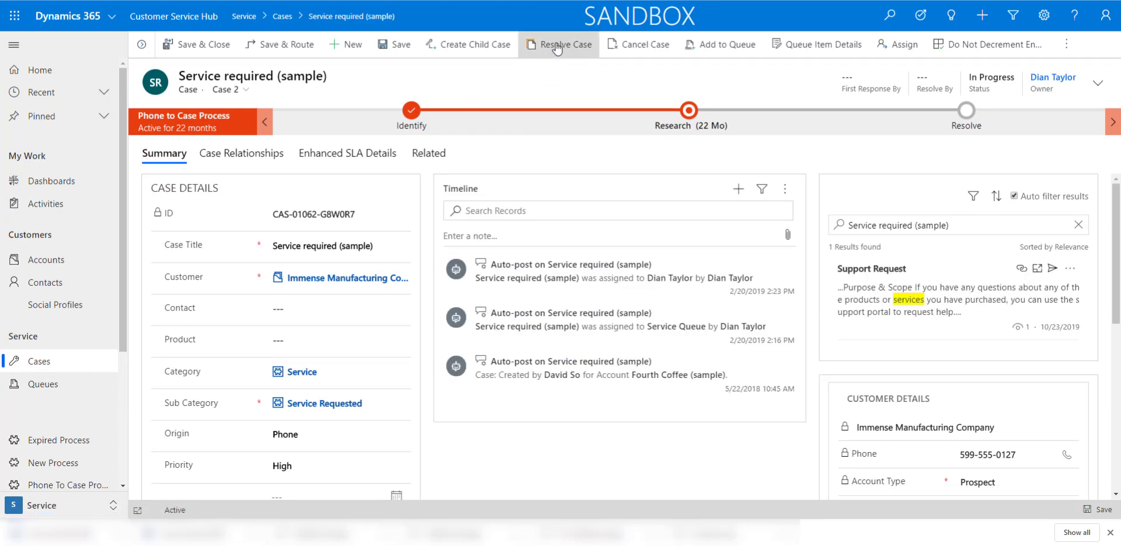
# Show the quick create Case Resolution form, try saving it with its required fields empty, and discard it.
pyautogui.click(555, 45)
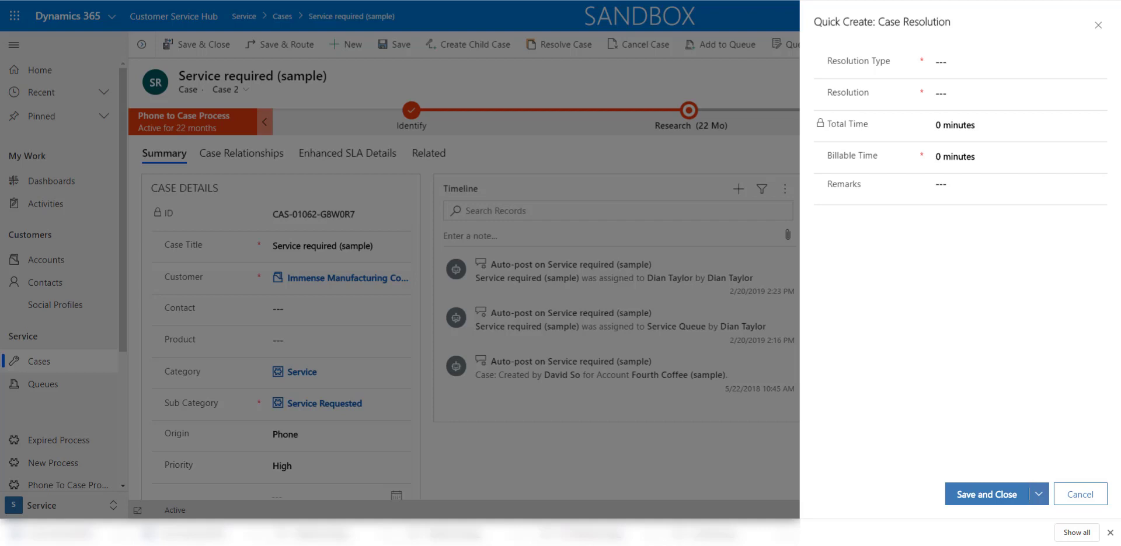
pyautogui.click(1102, 498)
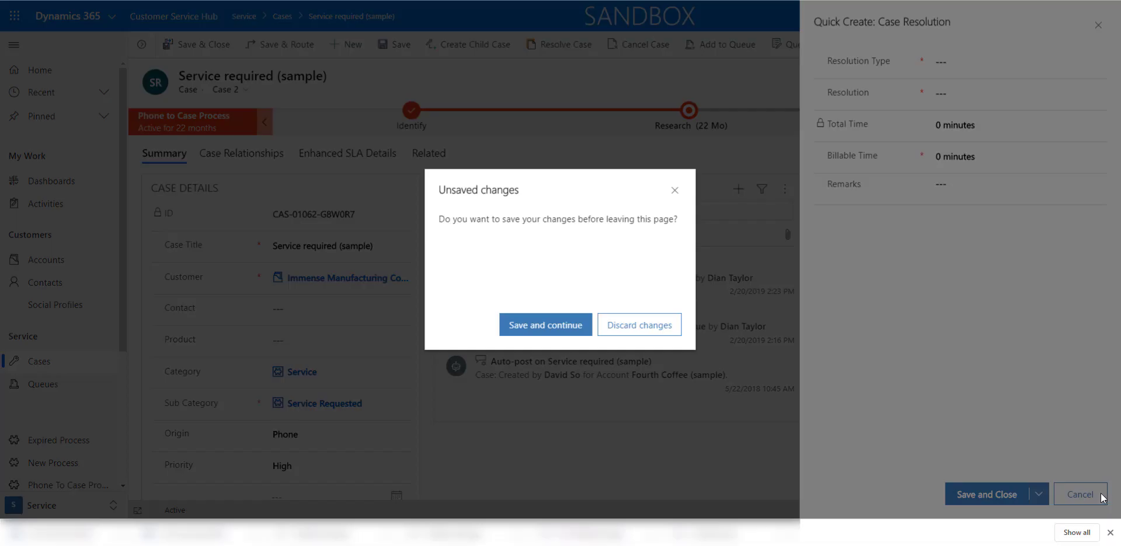
pyautogui.click(551, 325)
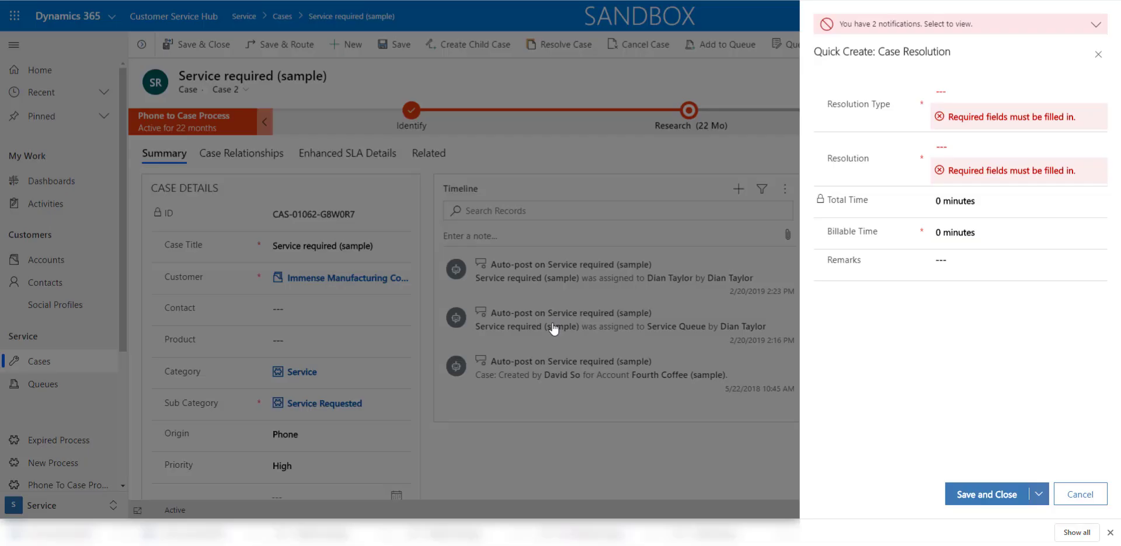
pyautogui.click(1079, 502)
pyautogui.click(625, 327)
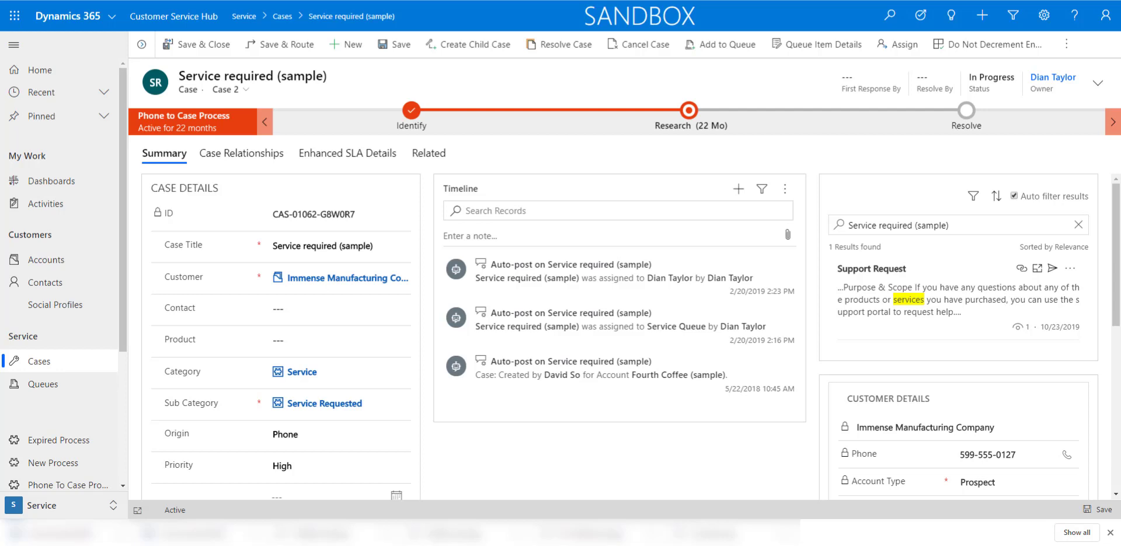
# Open the Contacts list and show its My Active Contacts and Active Contacts views.
pyautogui.click(52, 284)
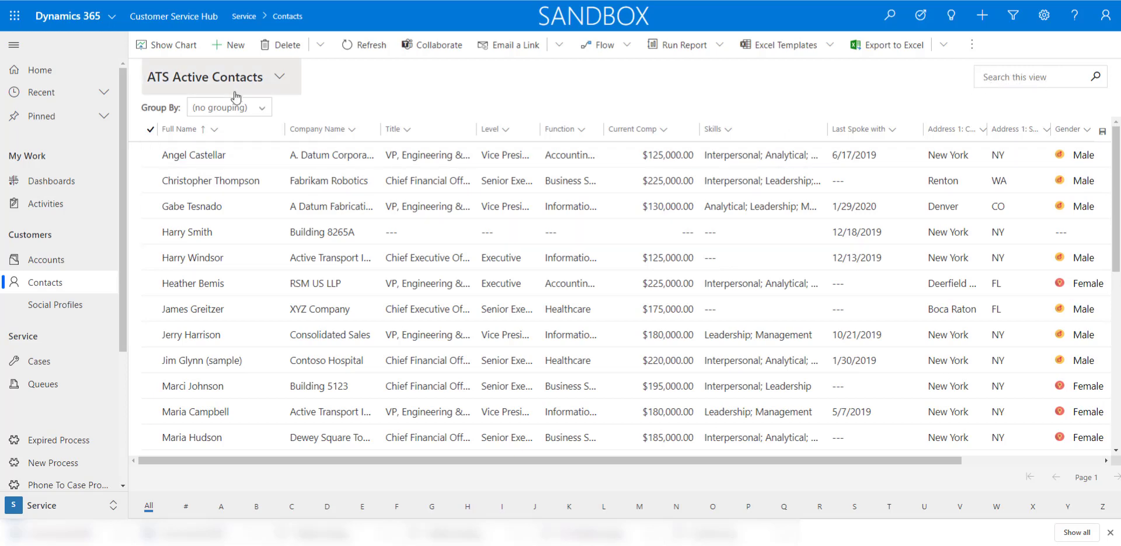
pyautogui.click(273, 78)
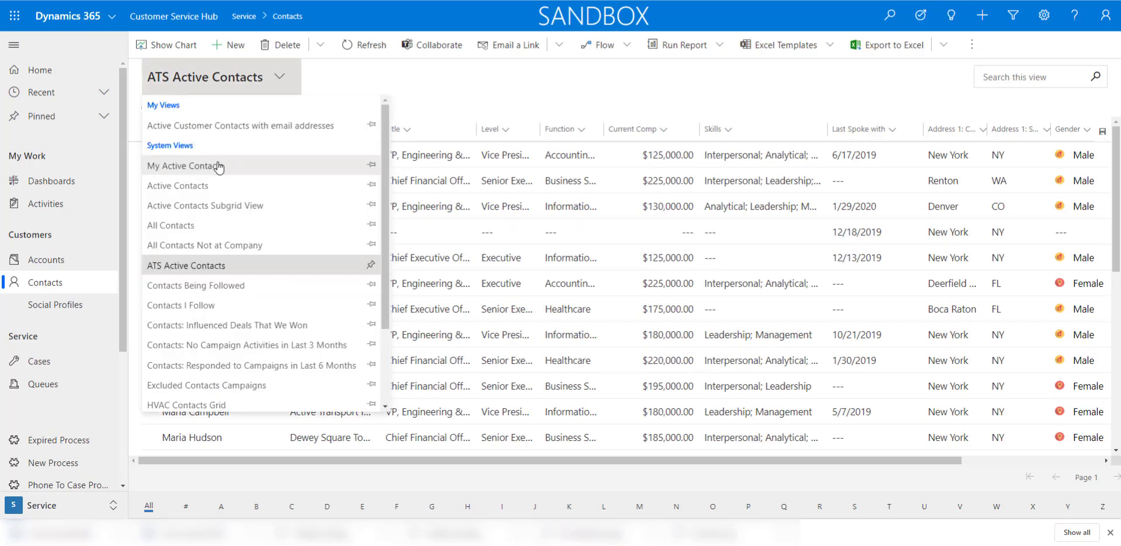
pyautogui.click(216, 167)
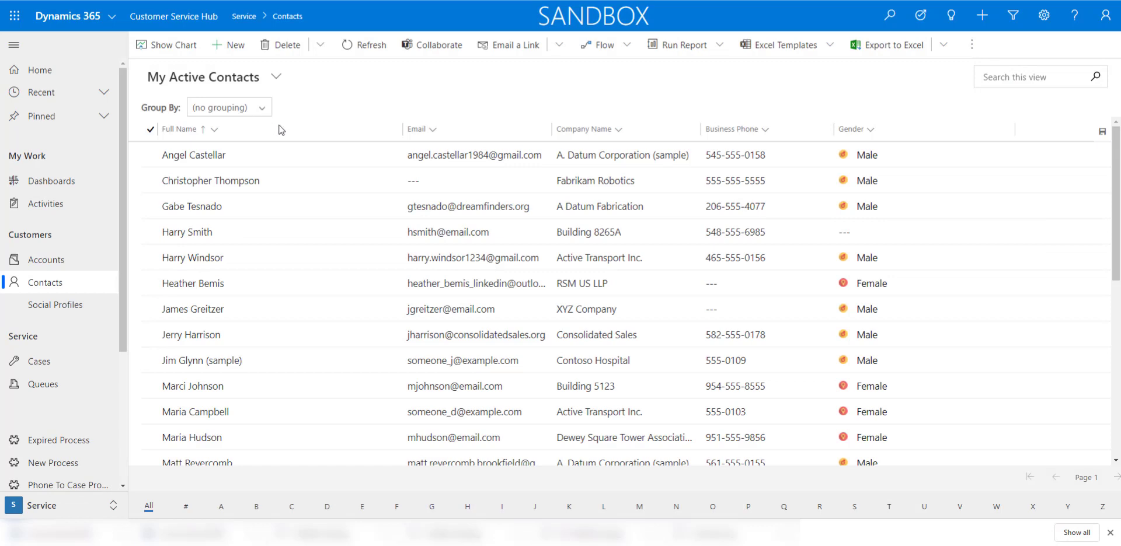
pyautogui.click(276, 77)
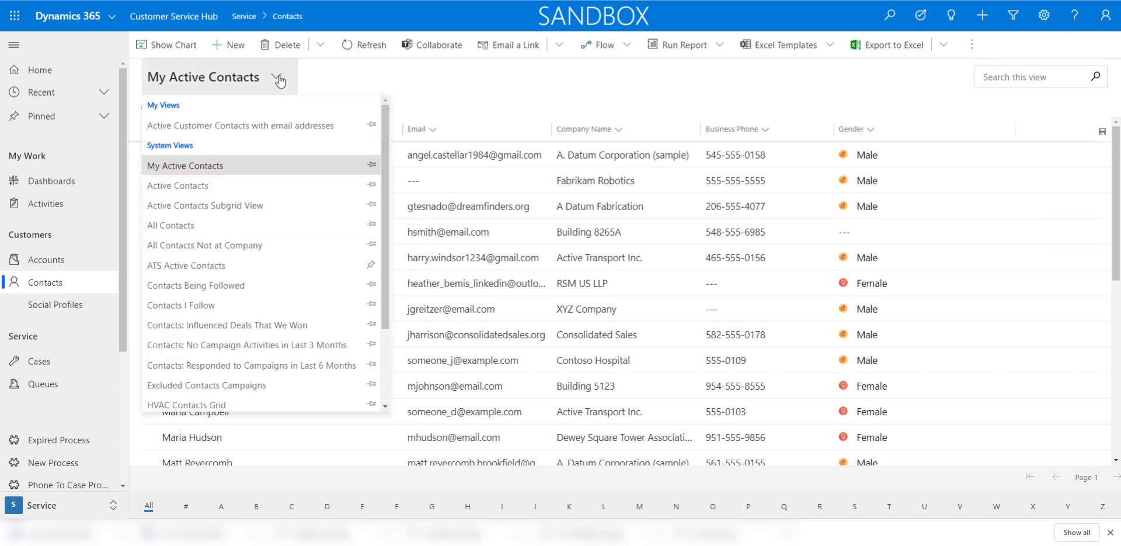
pyautogui.click(225, 186)
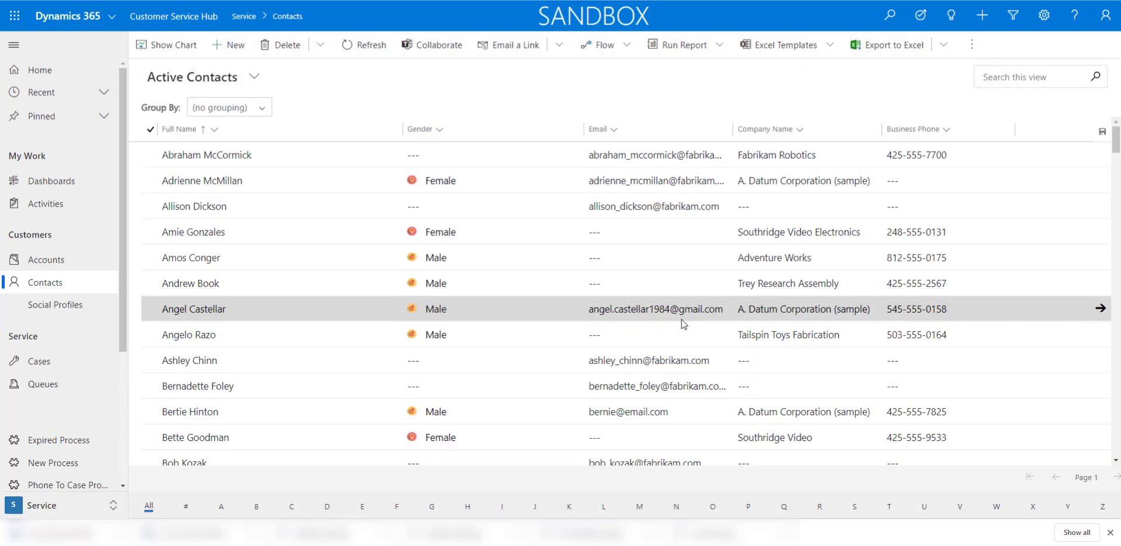
# Open the record of a contact without a company from the Active Contacts list and select its Last Name value.
pyautogui.scroll(-5, 681, 331)
pyautogui.scroll(-1, 682, 331)
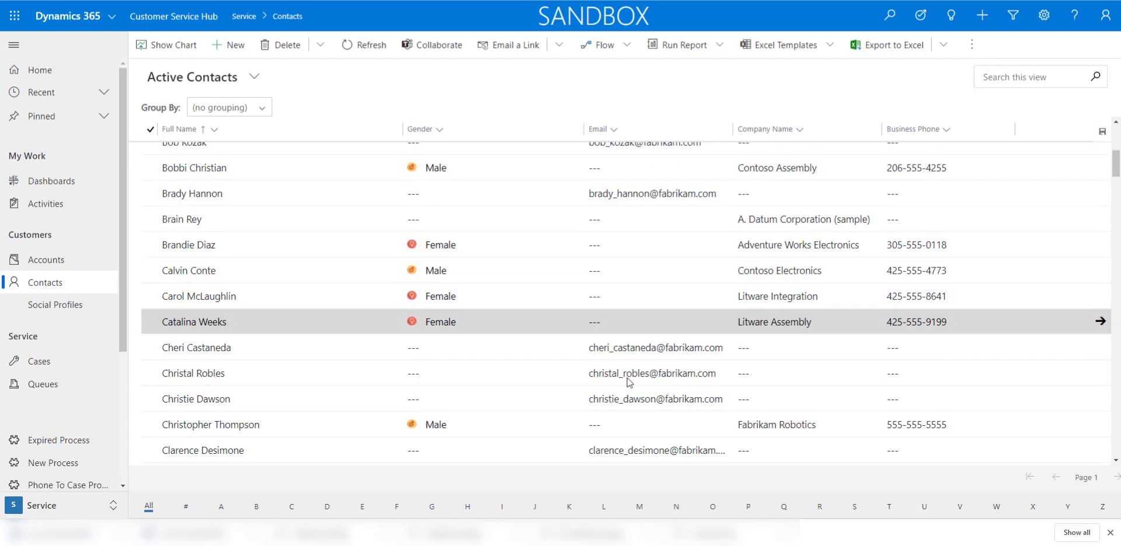
pyautogui.doubleClick(289, 369)
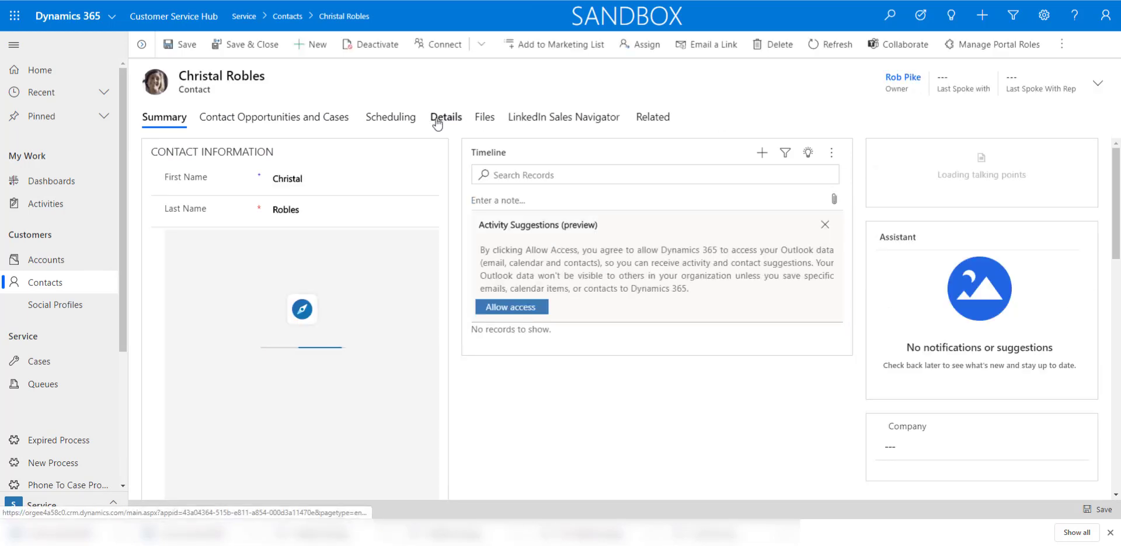
pyautogui.press('Tab')
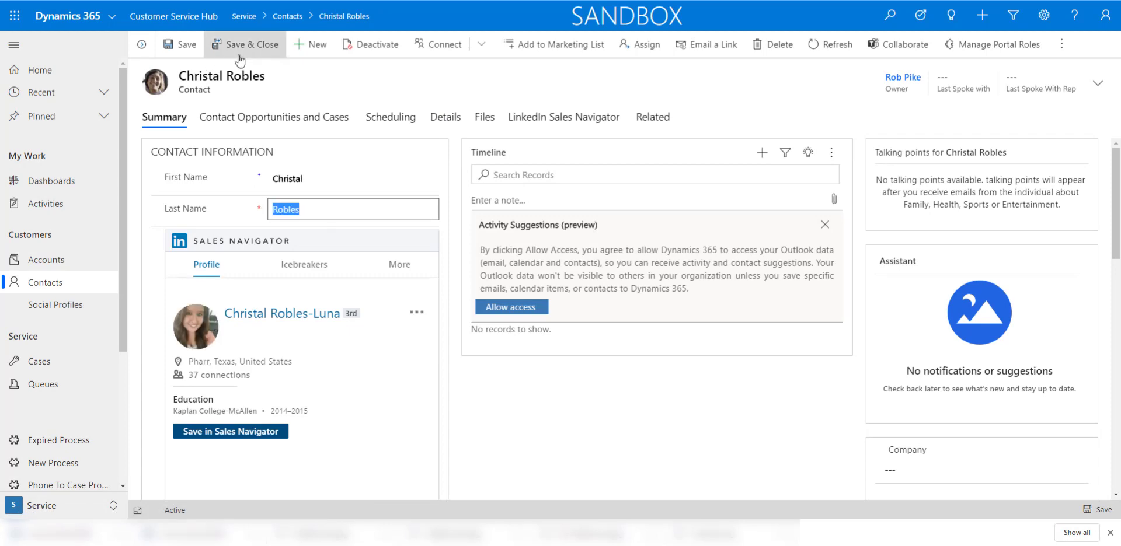
# Return to the Contacts list, switch to the Active Contacts view and search it for the contact's last name.
pyautogui.click(287, 16)
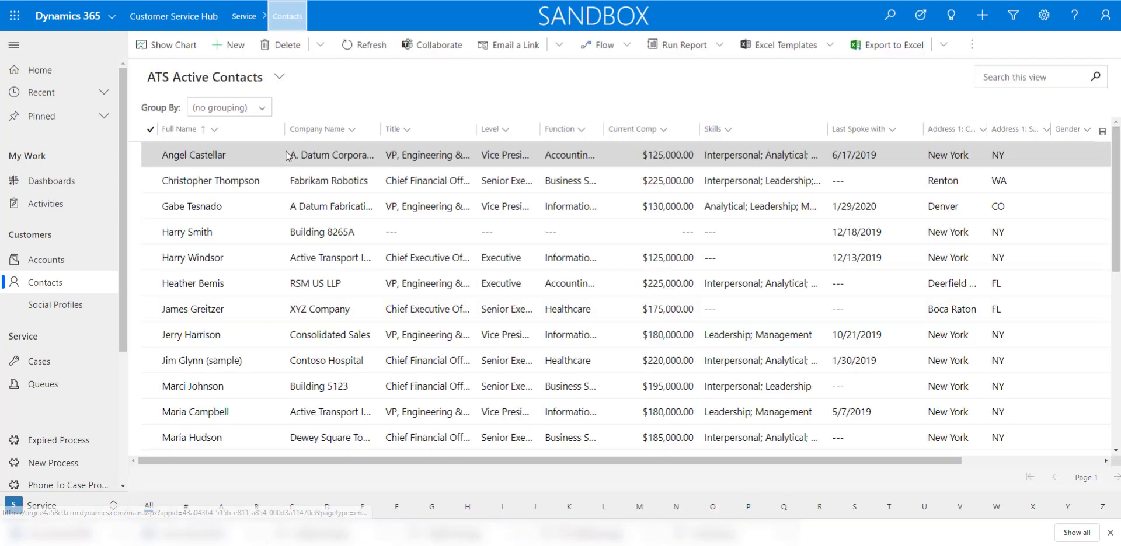
pyautogui.click(263, 76)
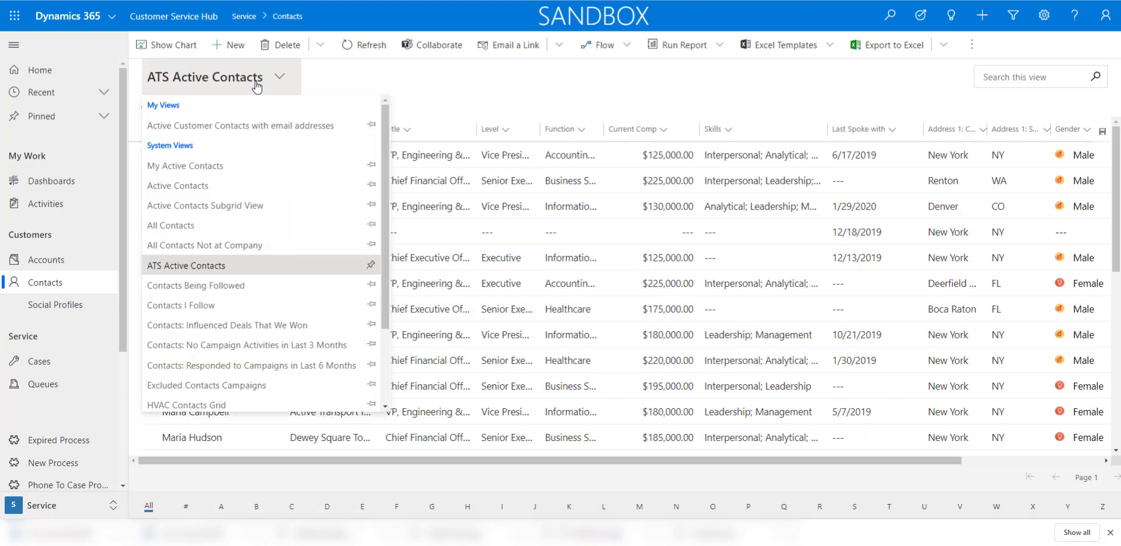
pyautogui.click(197, 186)
pyautogui.write('Robles')
pyautogui.press('Return')
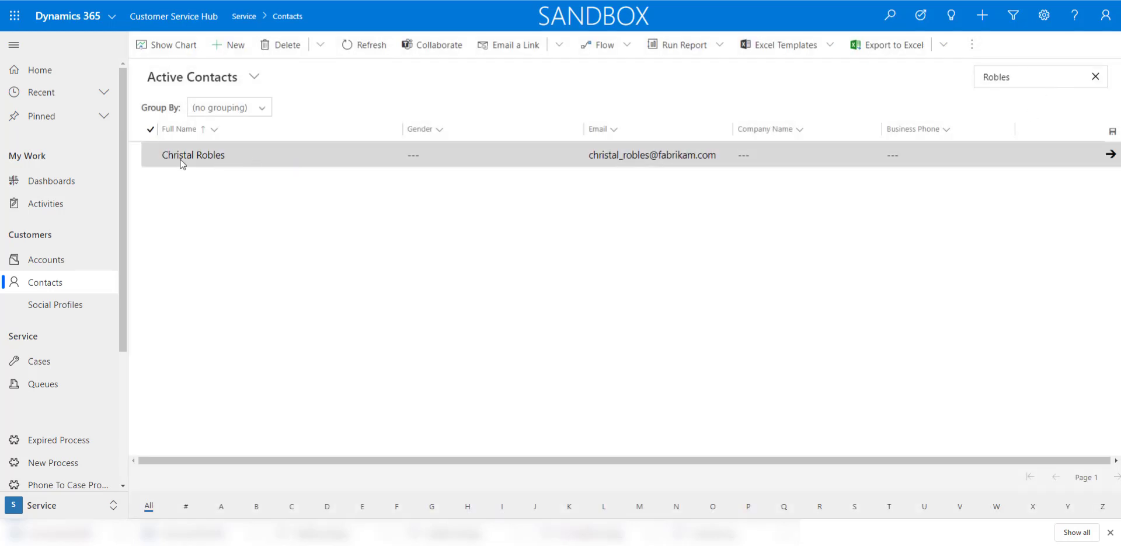
# Review the available contact views, switch to My Active Contacts and search it for the same contact's last name.
pyautogui.click(254, 80)
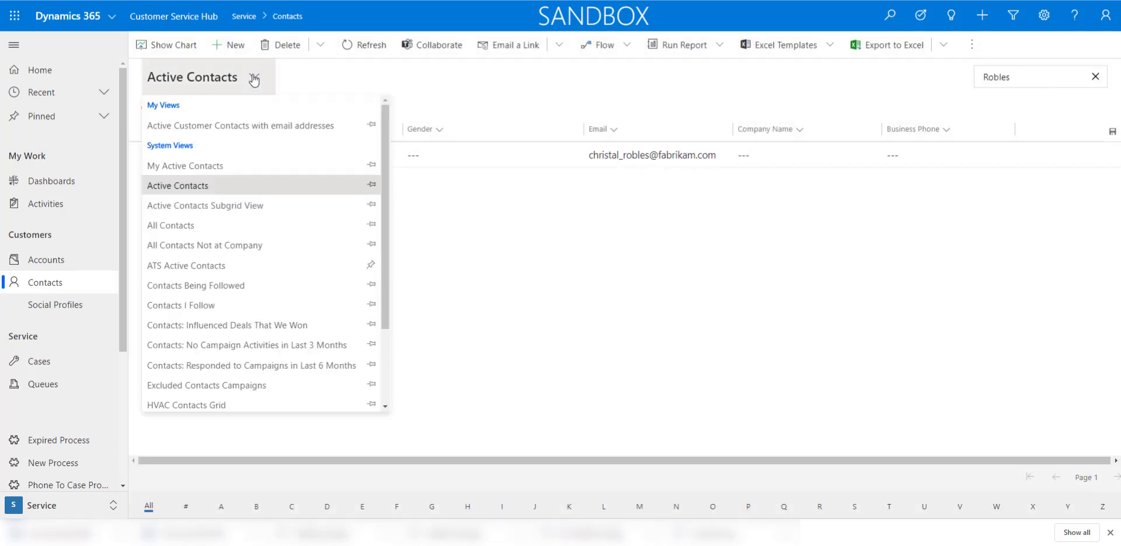
pyautogui.click(507, 285)
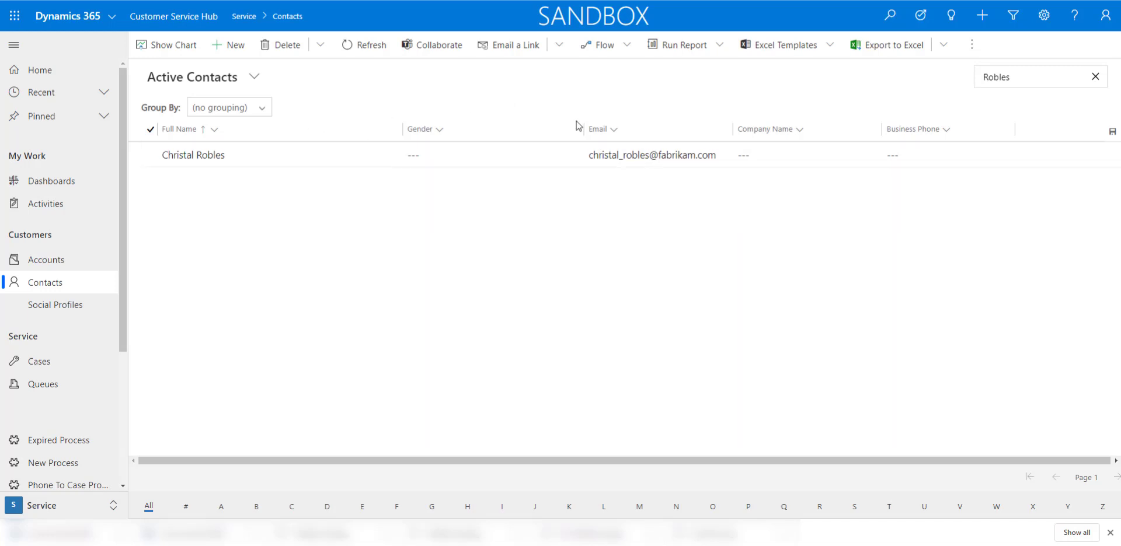
pyautogui.click(256, 77)
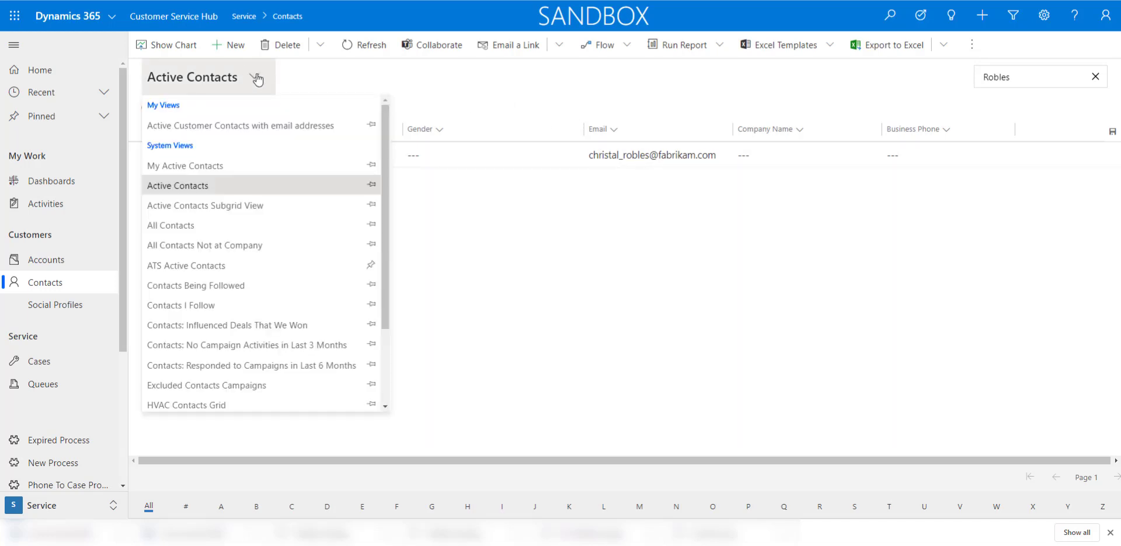
pyautogui.click(208, 167)
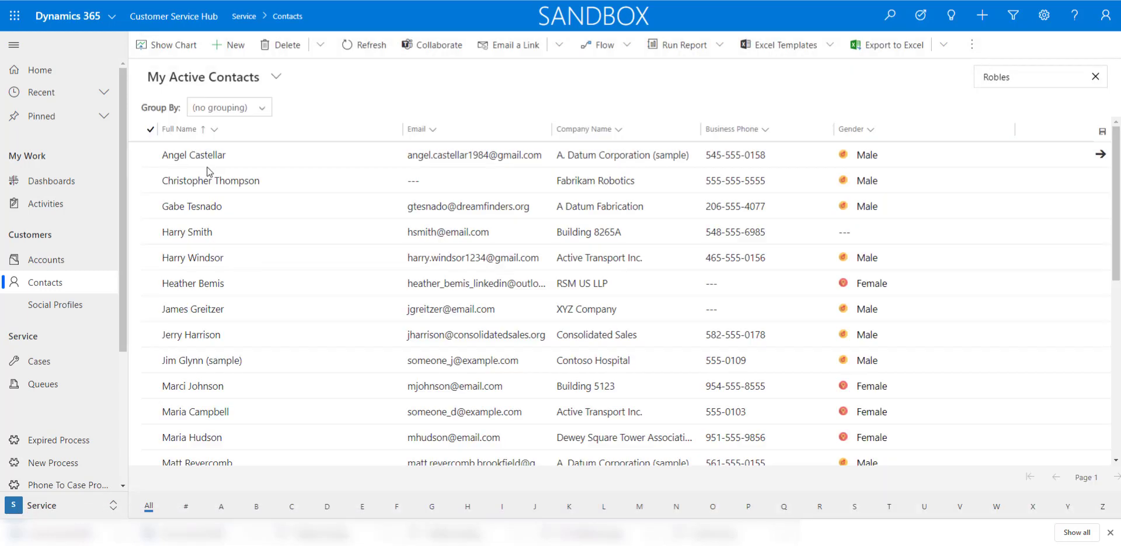
pyautogui.moveTo(1024, 77); pyautogui.dragTo(931, 76)
pyautogui.press('Return')
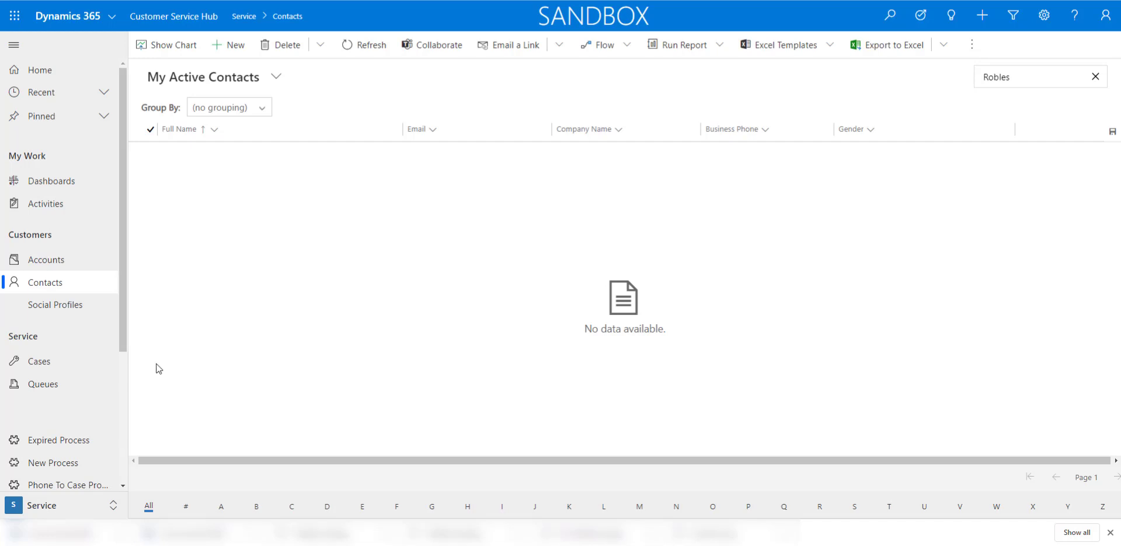
# Open the Administration area of the Advanced Settings.
pyautogui.click(1043, 16)
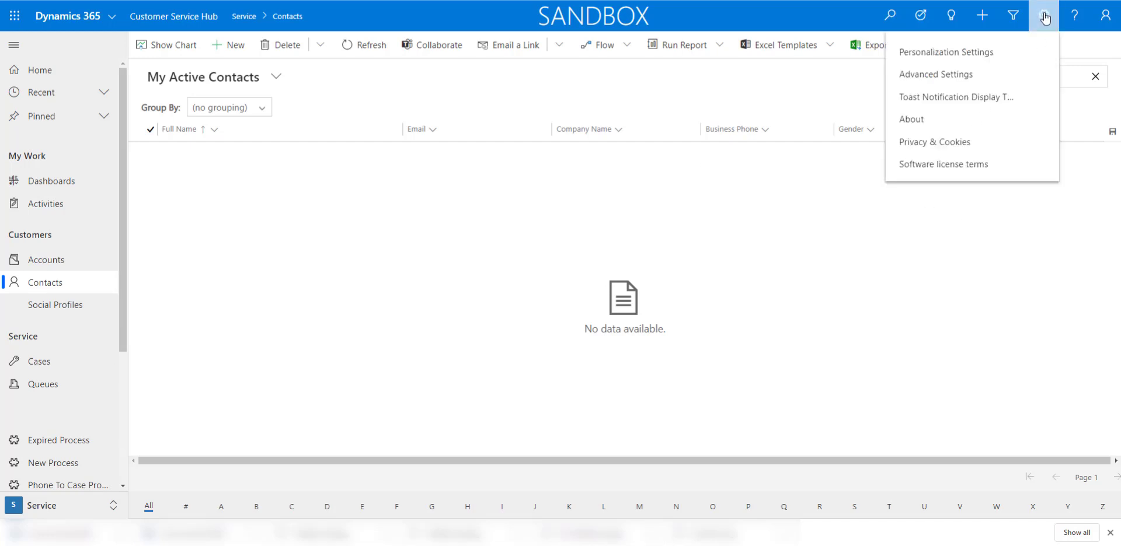
pyautogui.click(933, 75)
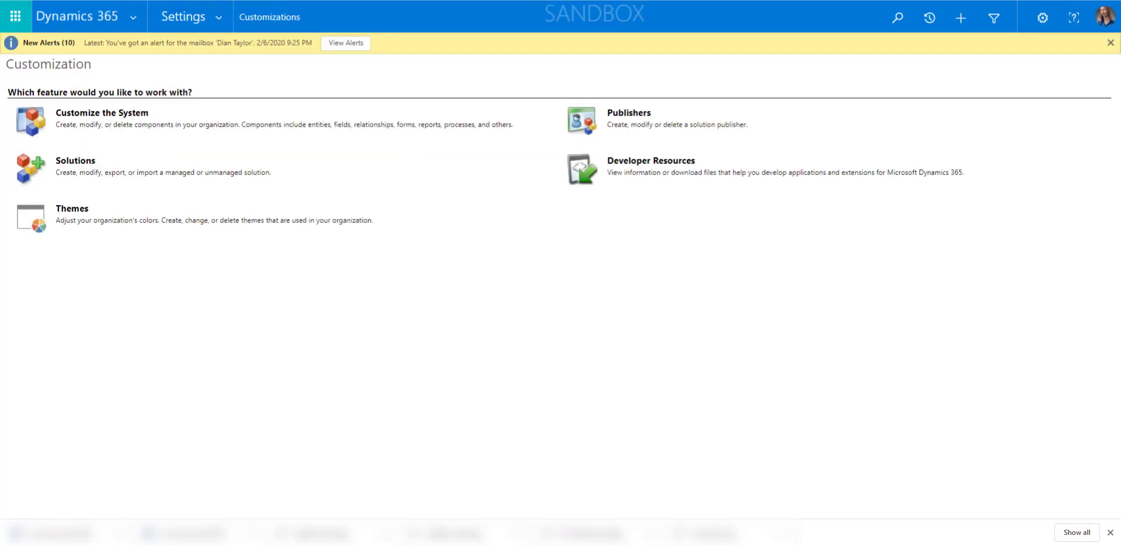
pyautogui.click(211, 18)
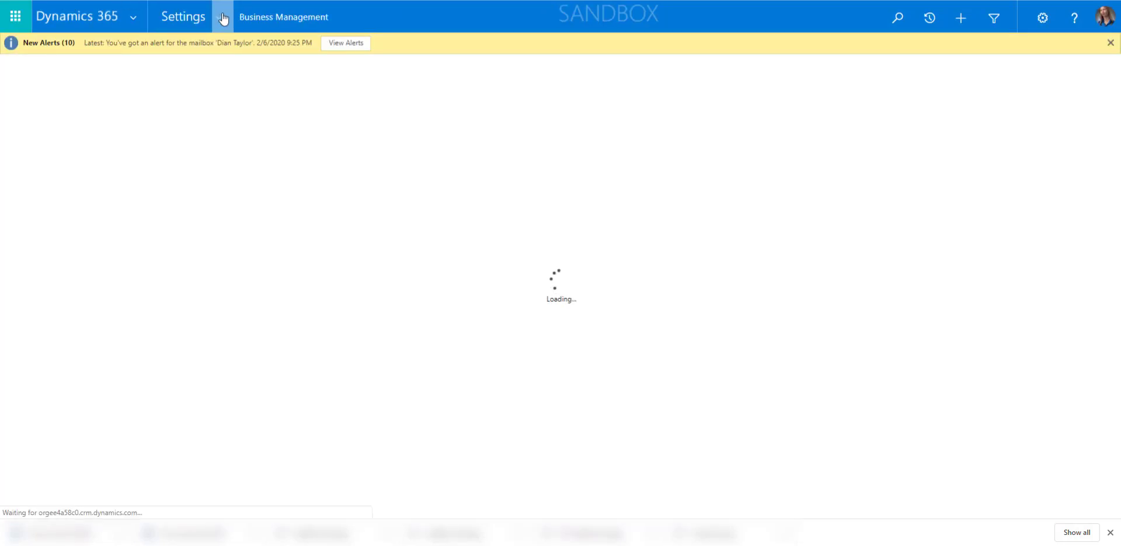
pyautogui.click(222, 18)
pyautogui.click(327, 139)
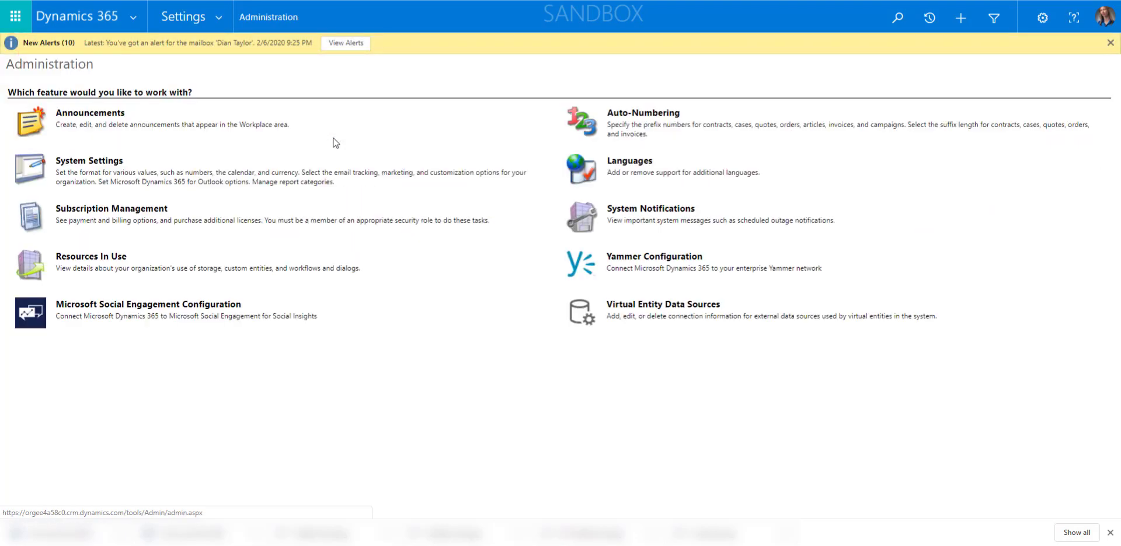
# Open System Settings and locate the Set up Search option for using an entity's quick find view on grids and sub-grids.
pyautogui.click(88, 165)
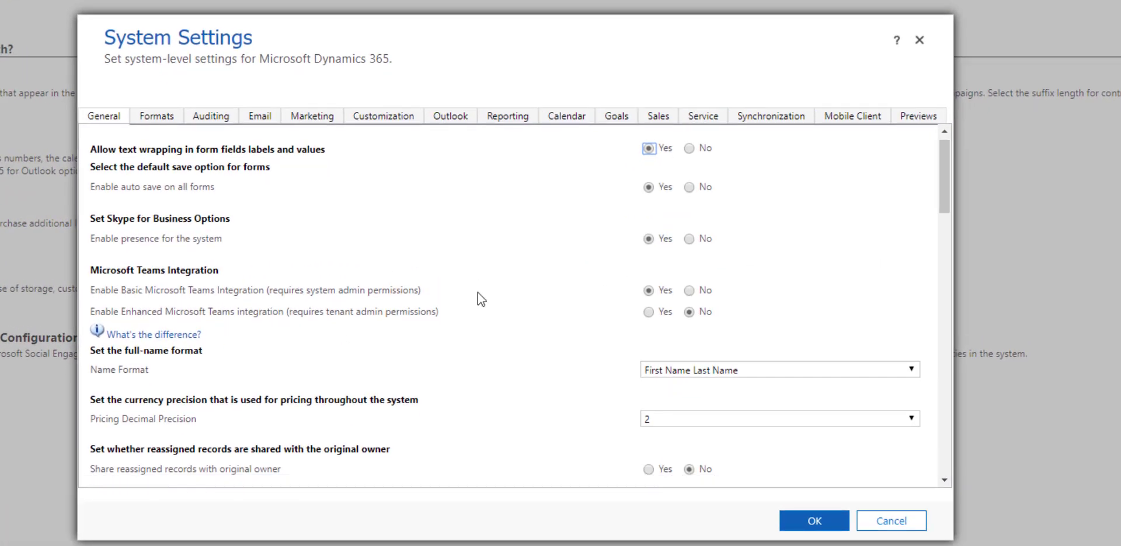
pyautogui.scroll(-6, 478, 292)
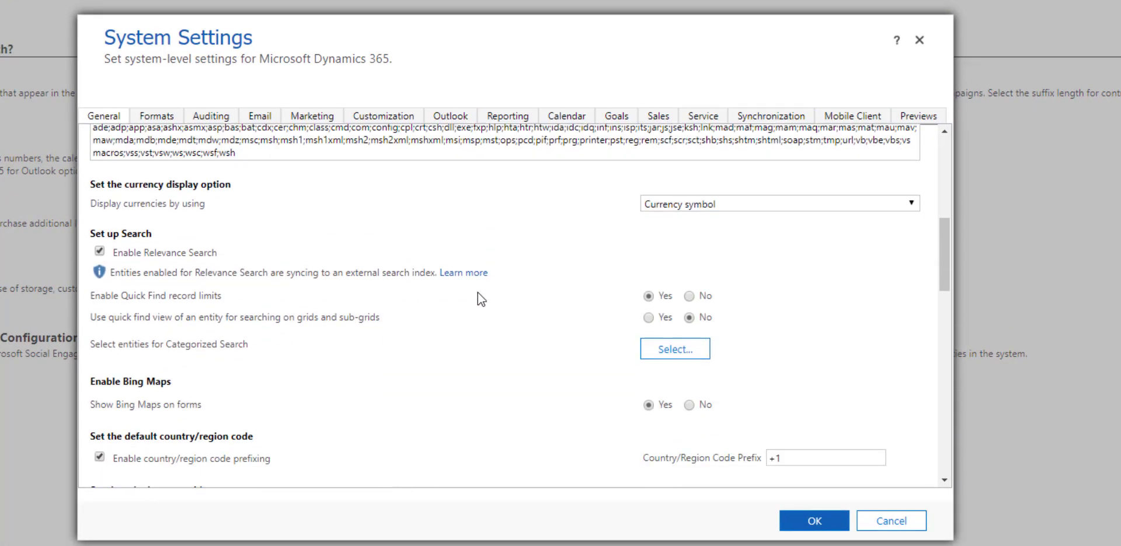
pyautogui.scroll(-1, 477, 293)
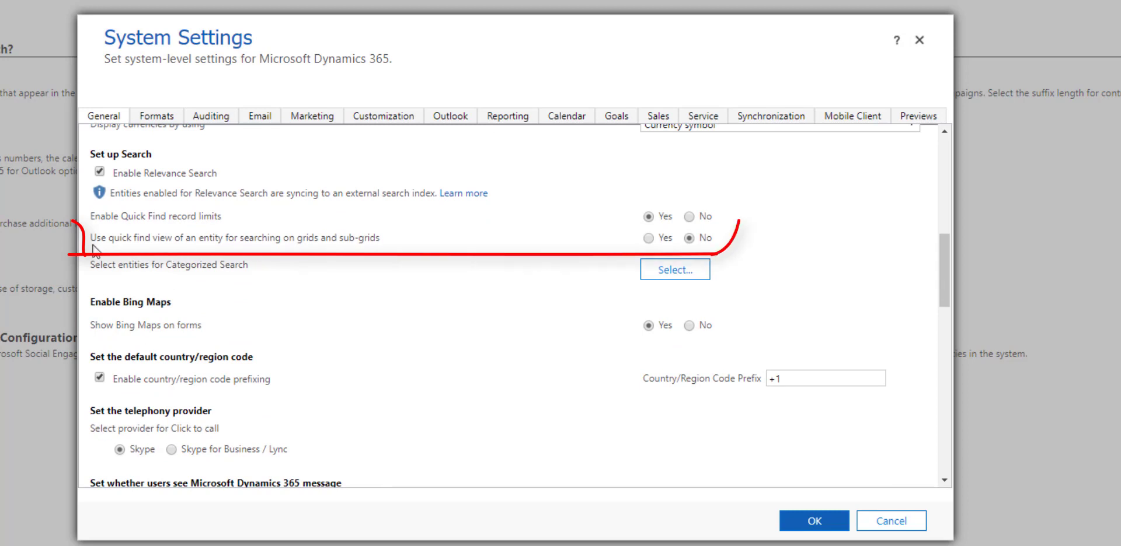